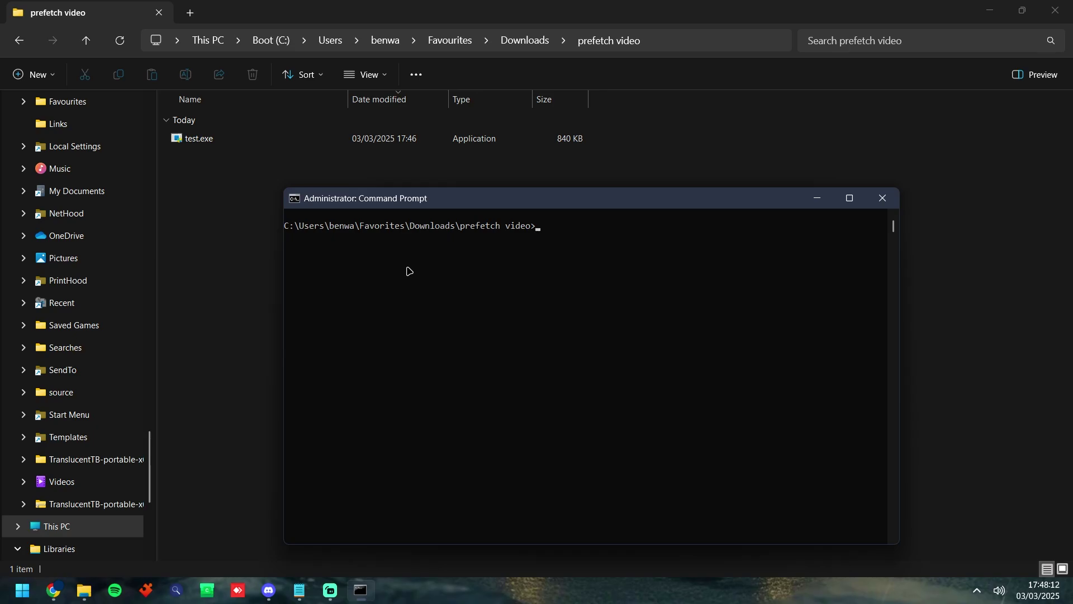
# Open the Windows Prefetch folder and look over entries such as CMD.EXE-0BD30981.pf.
pyautogui.press('super+r')
pyautogui.write('prefetch')
pyautogui.press('Return')
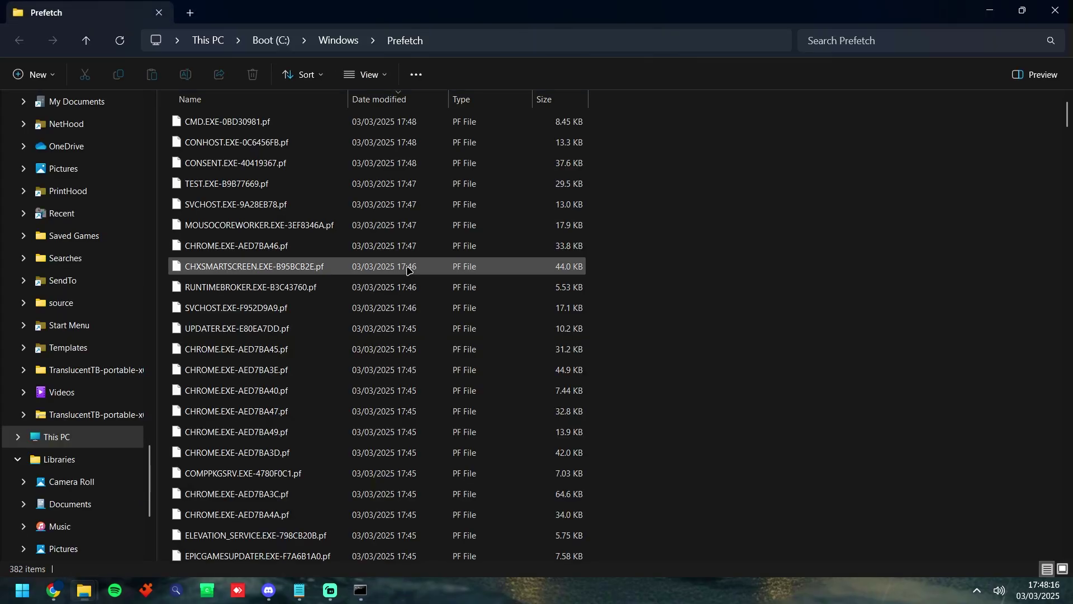
pyautogui.click(305, 124)
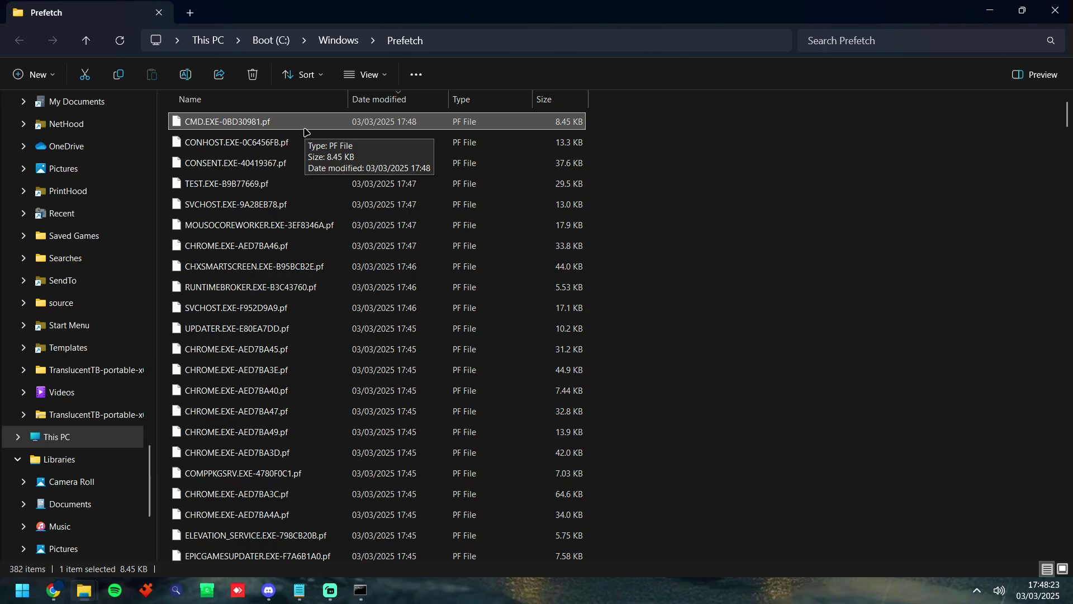
pyautogui.moveTo(782, 423); pyautogui.dragTo(754, 330)
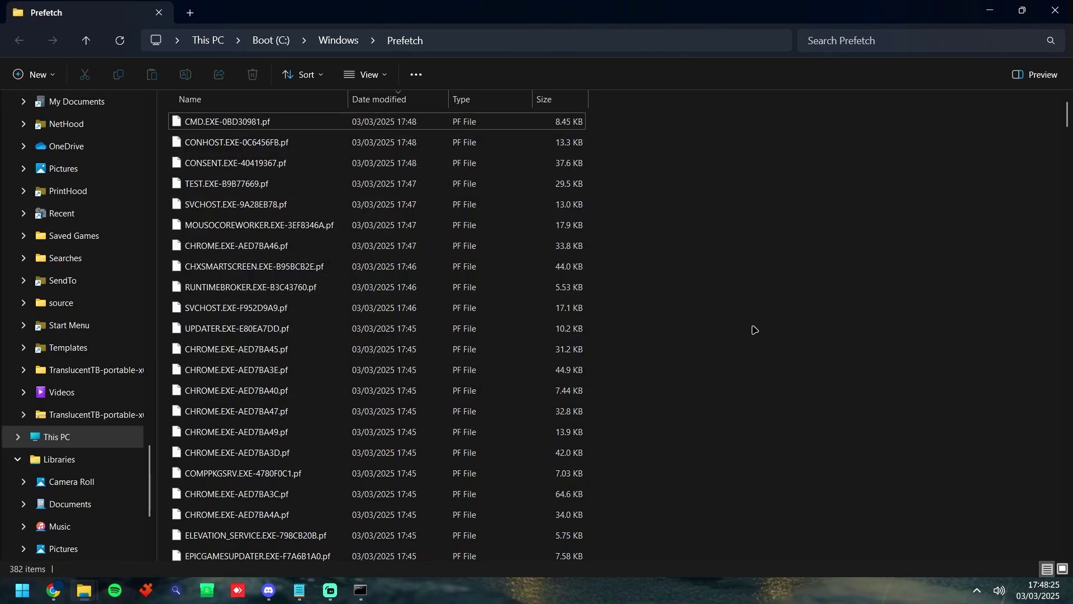
pyautogui.moveTo(1067, 115)
pyautogui.mouseDown()
pyautogui.moveTo(1068, 526)
pyautogui.moveTo(1068, 112)
pyautogui.mouseUp()
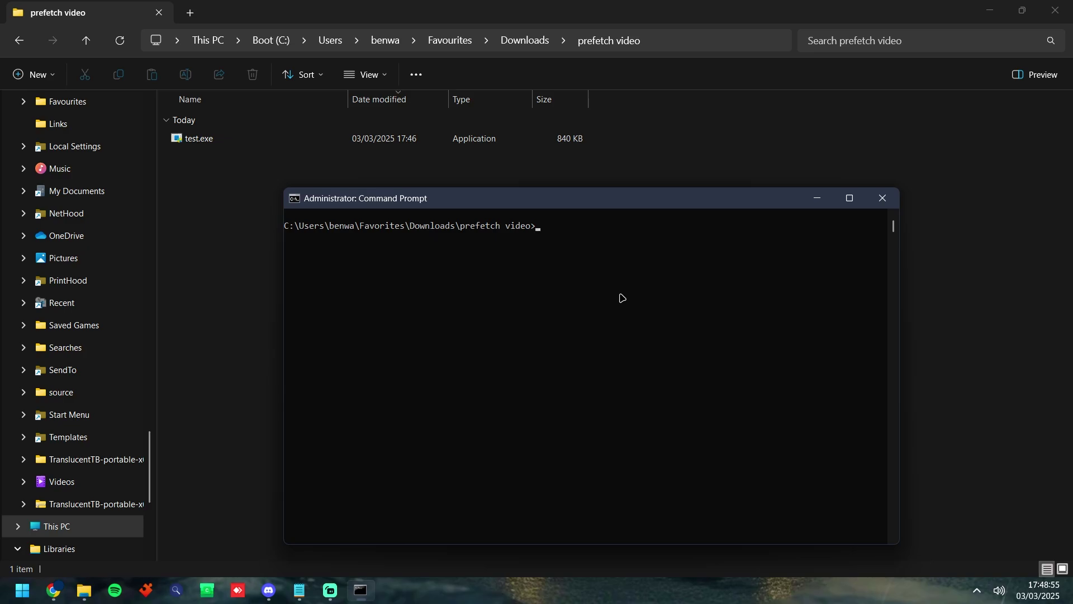
# Rename test.exe to test.png and try opening it in the Photos image viewer.
pyautogui.click(224, 138)
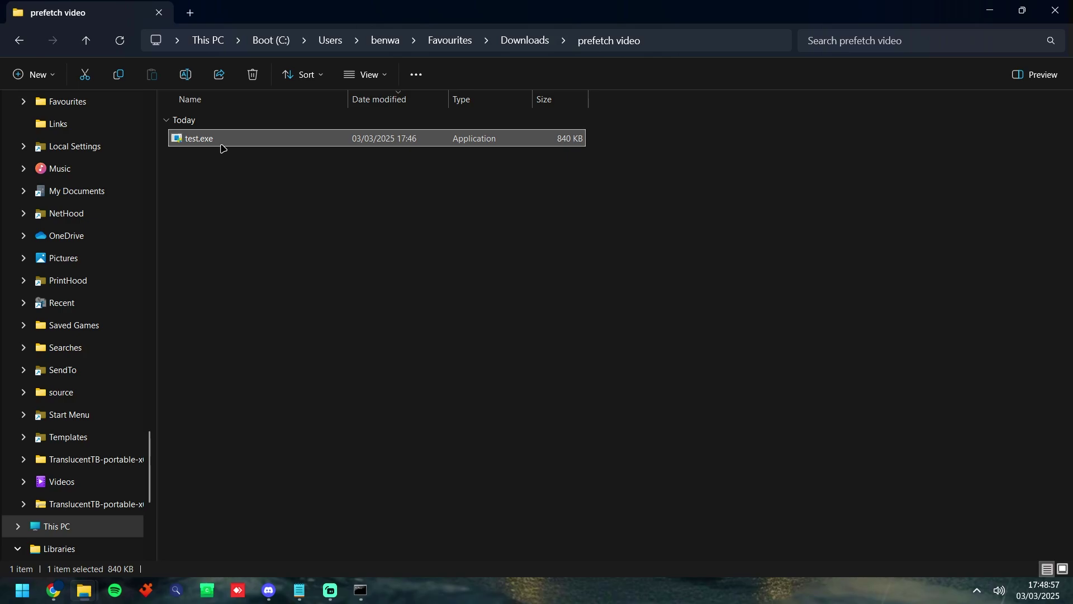
pyautogui.click(215, 139)
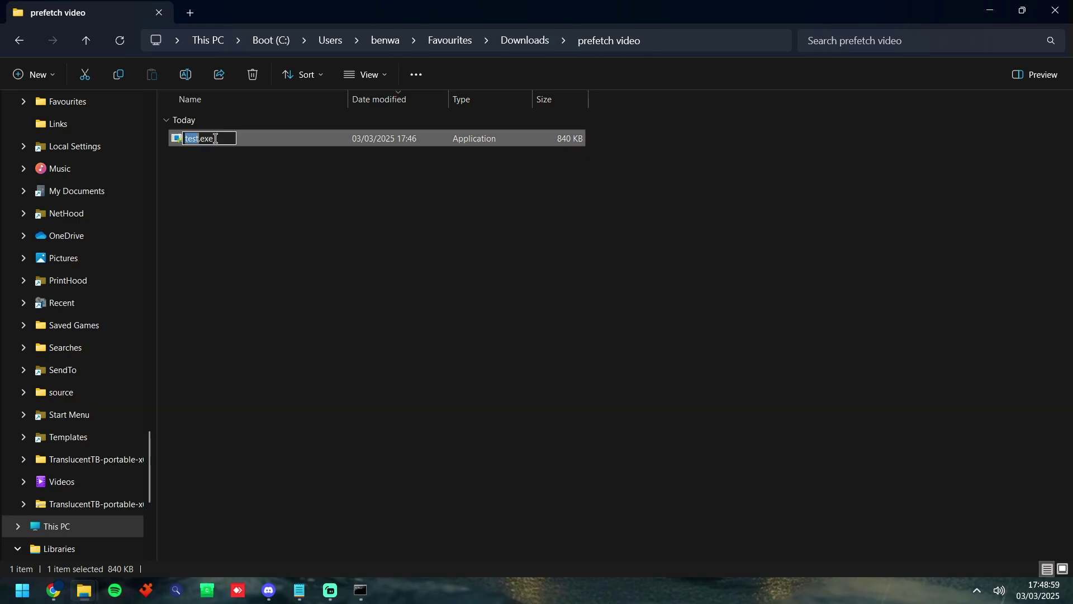
pyautogui.click(215, 138)
pyautogui.press('BackSpace')
pyautogui.press('BackSpace')
pyautogui.press('BackSpace')
pyautogui.write('png')
pyautogui.press('Return')
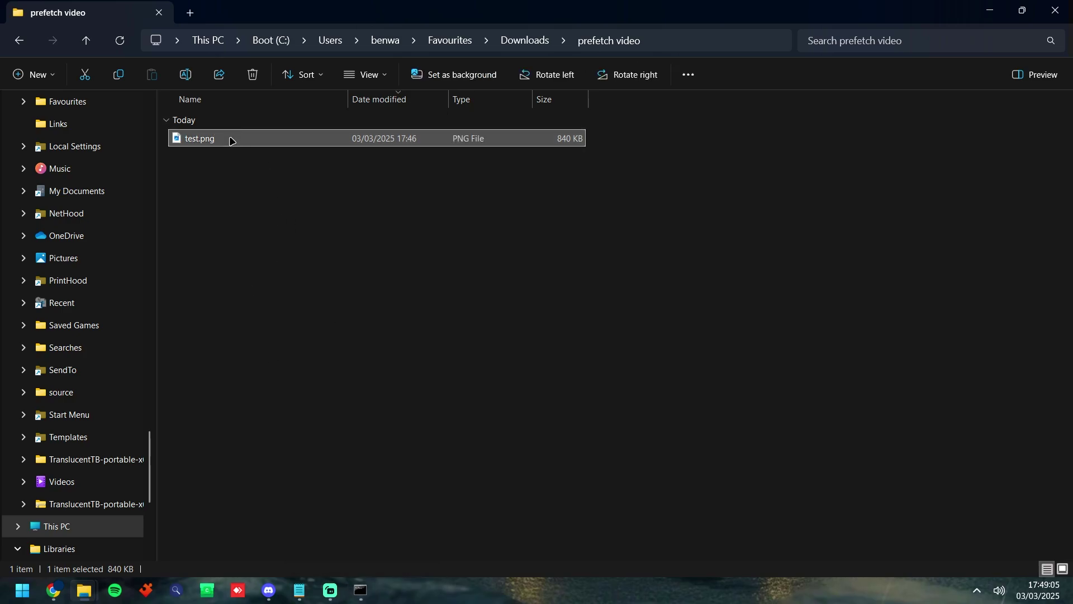
pyautogui.doubleClick(230, 139)
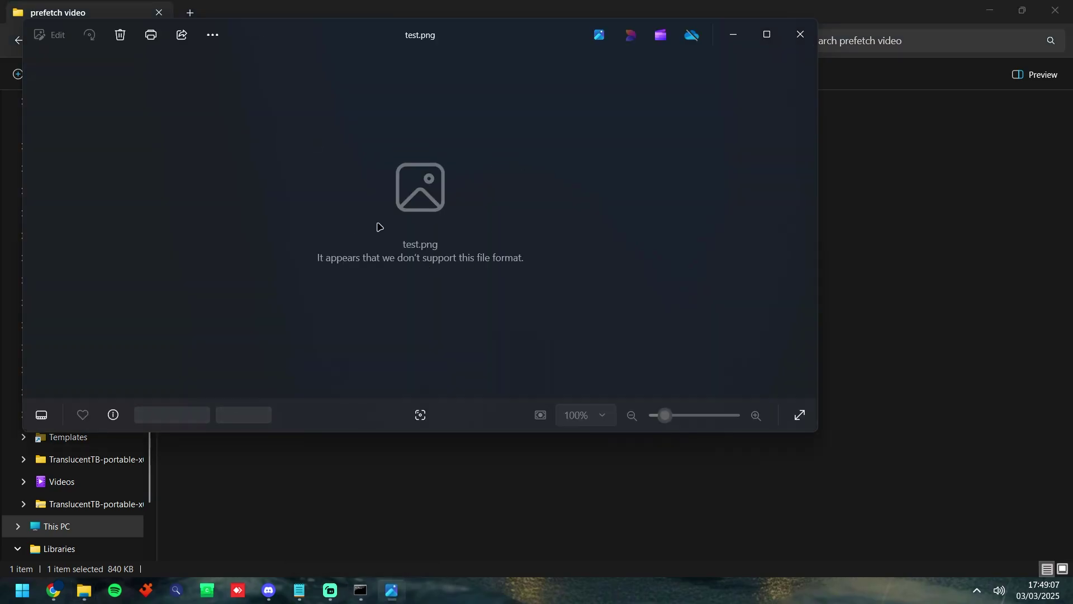
pyautogui.click(801, 35)
# Run test.png from Command Prompt, confirming the clicker window launches, then close it.
pyautogui.click(360, 591)
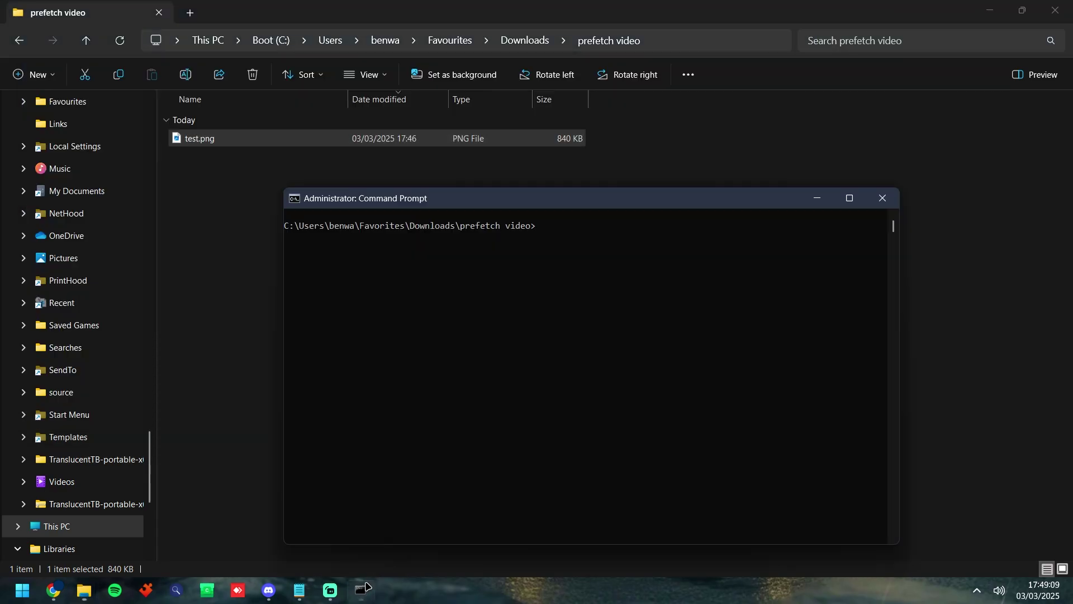
pyautogui.click(535, 308)
pyautogui.write('test.png')
pyautogui.press('Return')
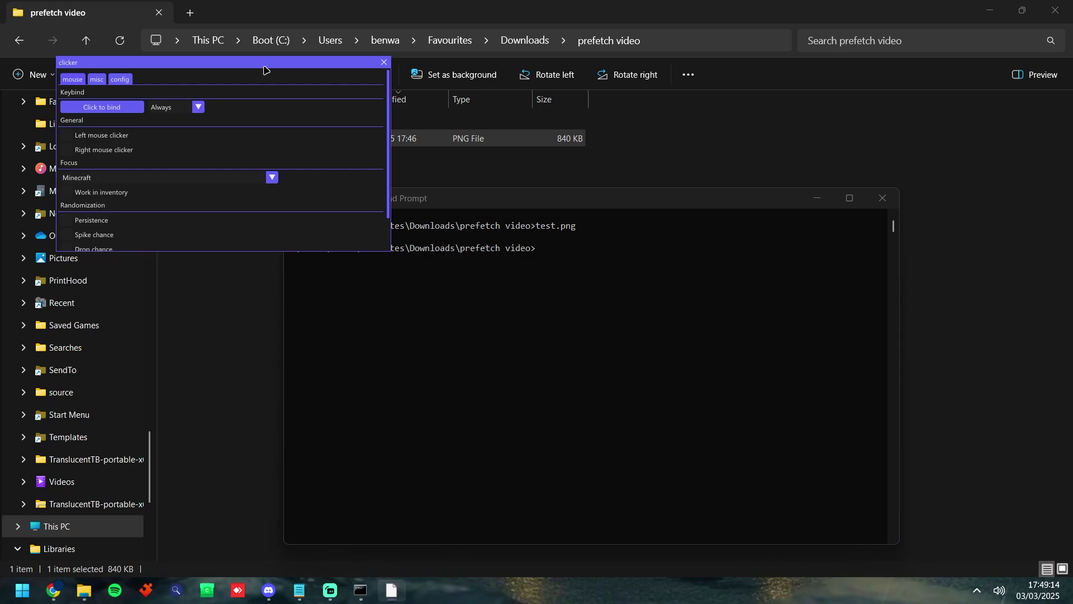
pyautogui.moveTo(264, 70); pyautogui.dragTo(637, 297)
pyautogui.click(756, 286)
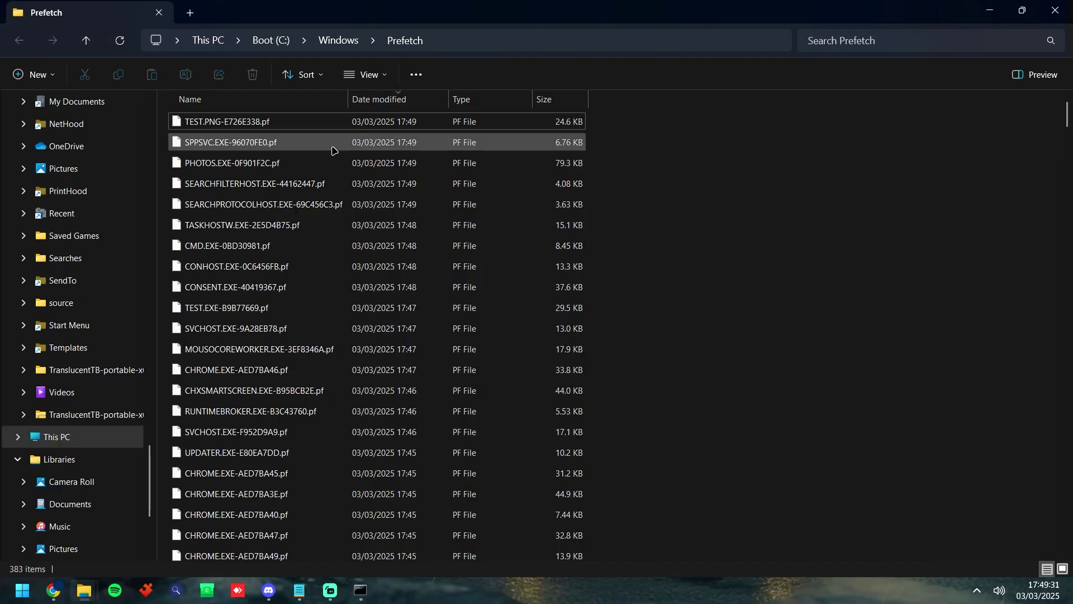
# Select the new TEST.PNG-E726E338.pf entry in the Prefetch folder.
pyautogui.click(288, 124)
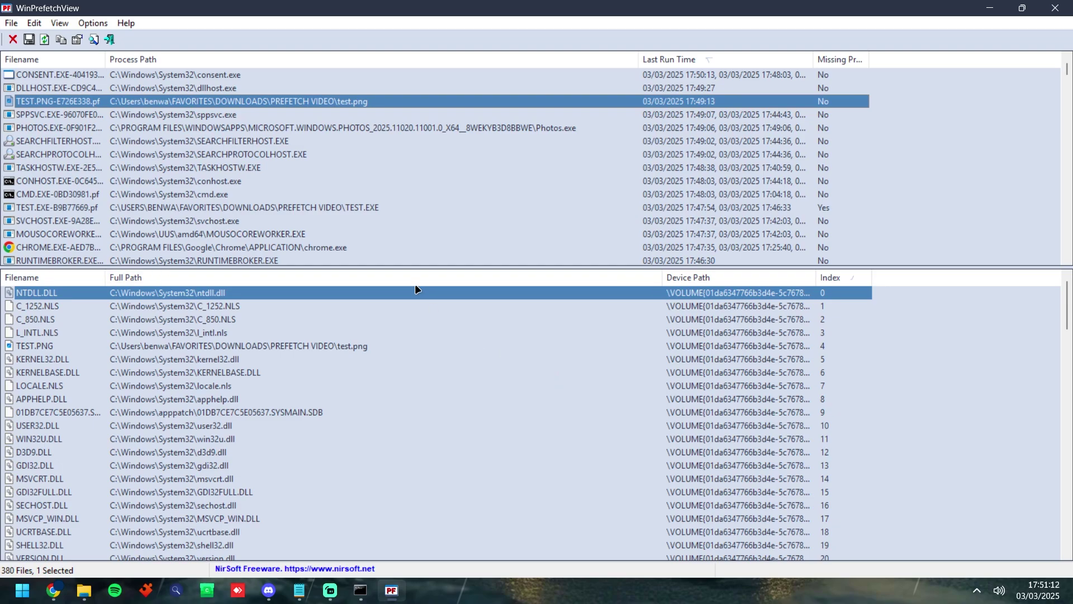
# Toggle the Last Run Time sort and compare the PHOTOS.EXE and SPPSVC entries' loaded files against TEST.PNG.
pyautogui.click(716, 55)
pyautogui.click(717, 57)
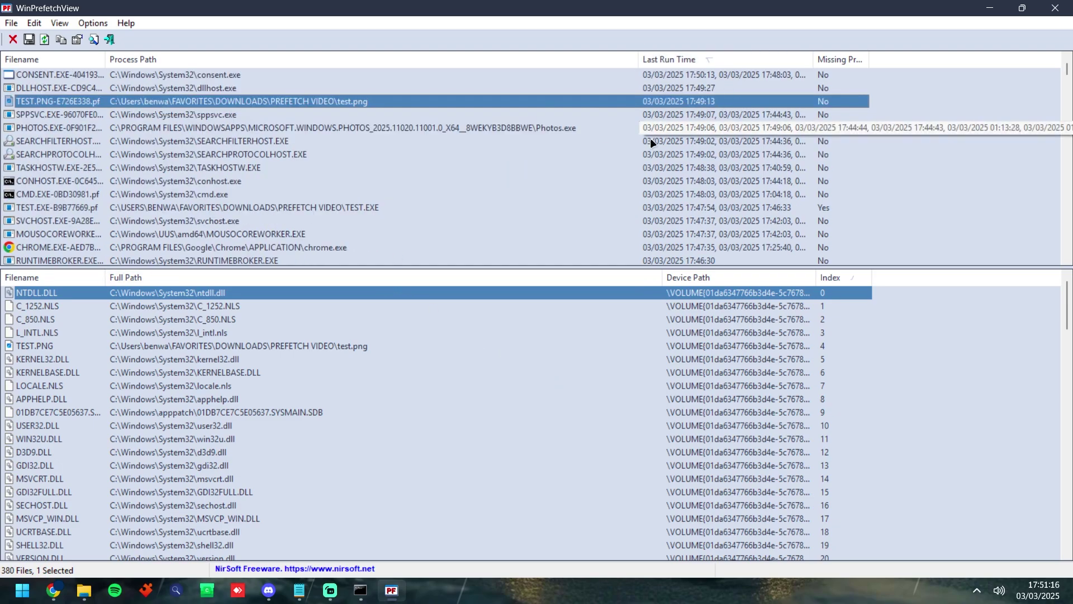
pyautogui.click(245, 127)
pyautogui.click(240, 101)
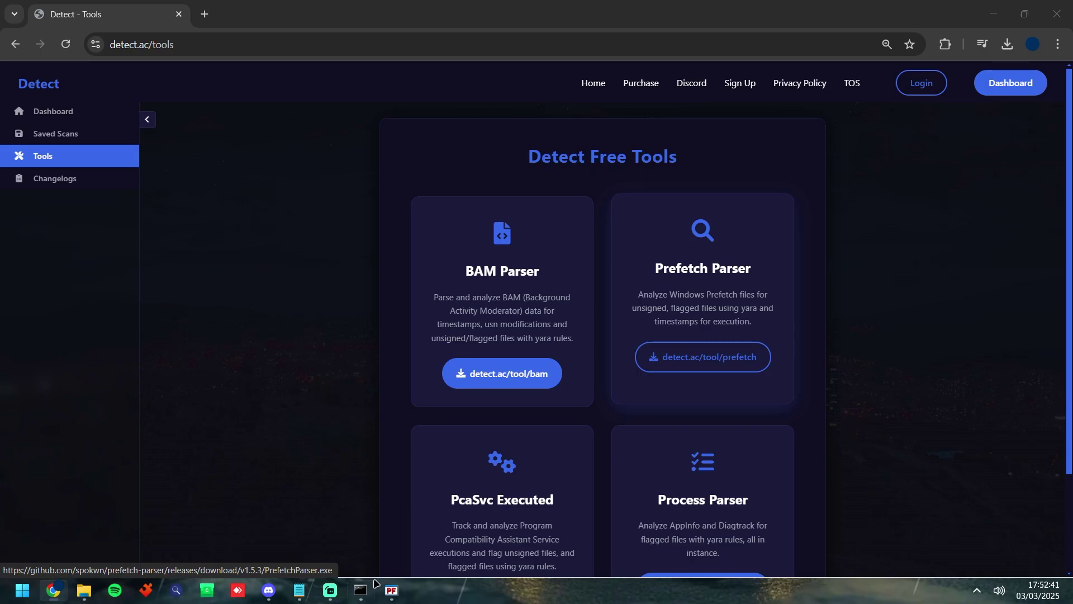
pyautogui.click(393, 599)
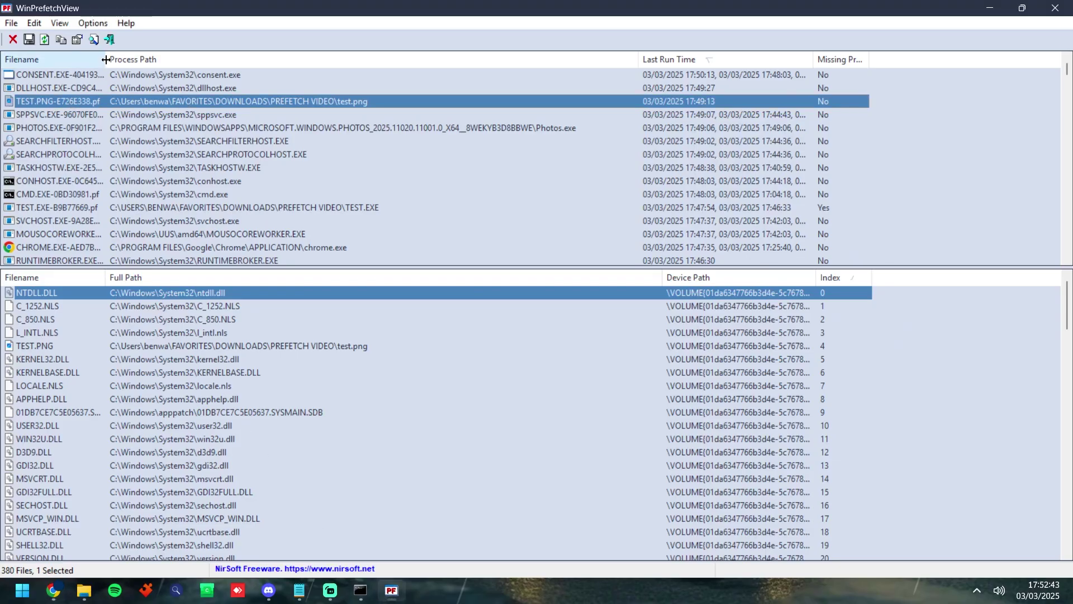
pyautogui.click(332, 111)
pyautogui.click(348, 106)
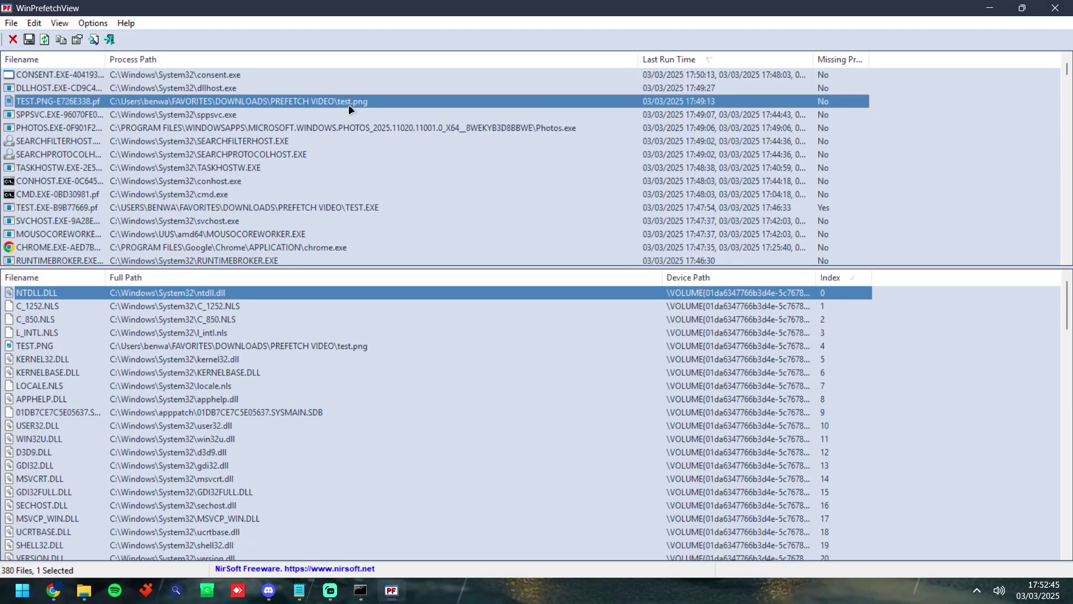
pyautogui.moveTo(1066, 70)
pyautogui.mouseDown()
pyautogui.moveTo(1071, 129)
pyautogui.moveTo(1069, 78)
pyautogui.mouseUp()
pyautogui.click(990, 8)
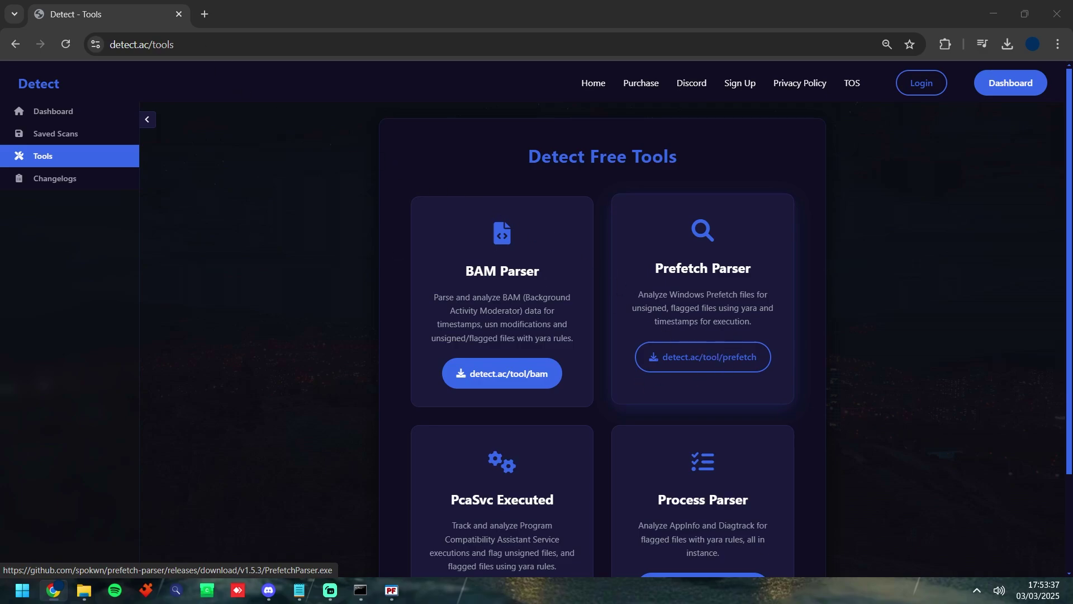
# Launch PrefetchParser.exe, sort executions by Last Exec newest first, and show TEST.PNG's details.
pyautogui.click(703, 356)
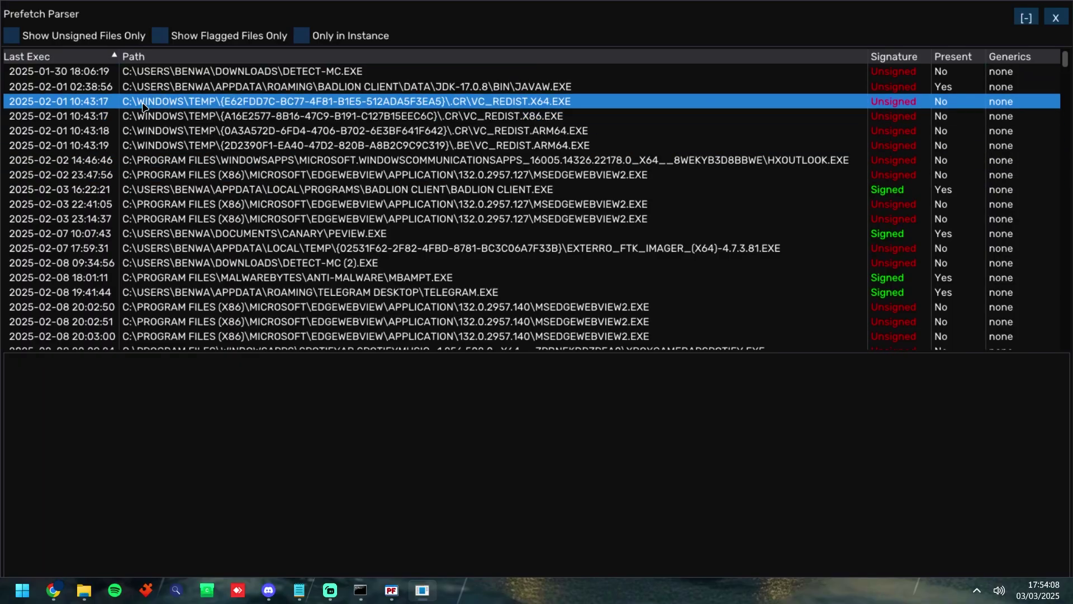
pyautogui.click(77, 62)
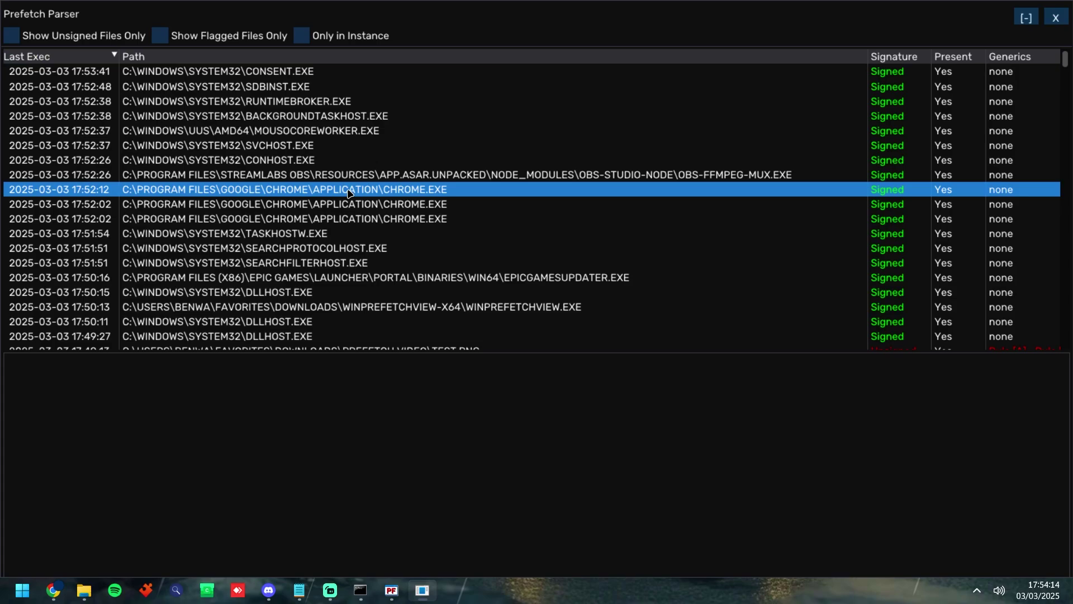
pyautogui.scroll(-1, 425, 223)
pyautogui.click(451, 290)
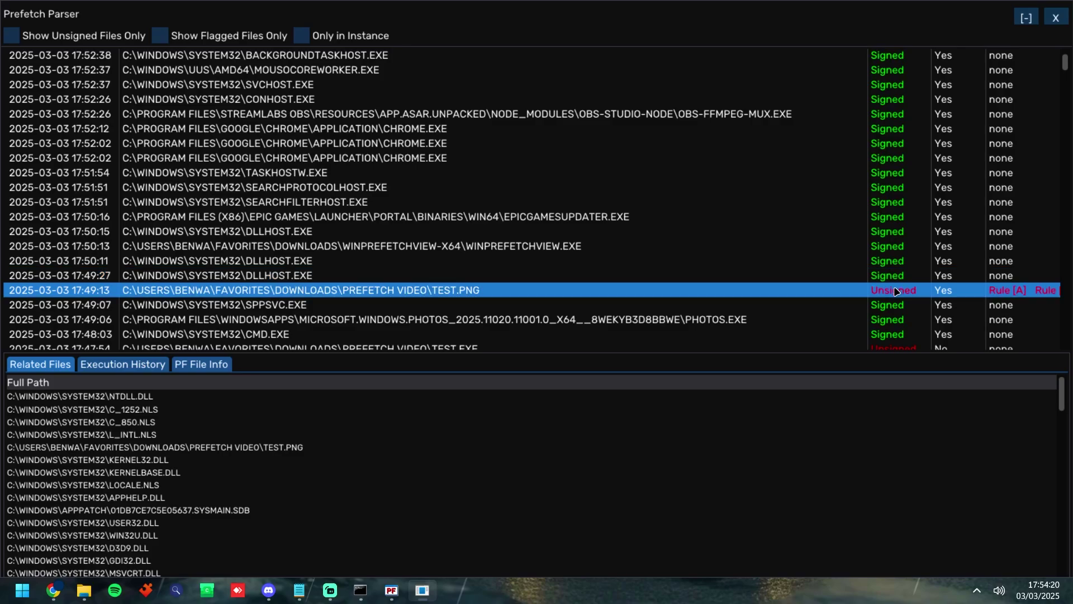
pyautogui.scroll(1, 895, 285)
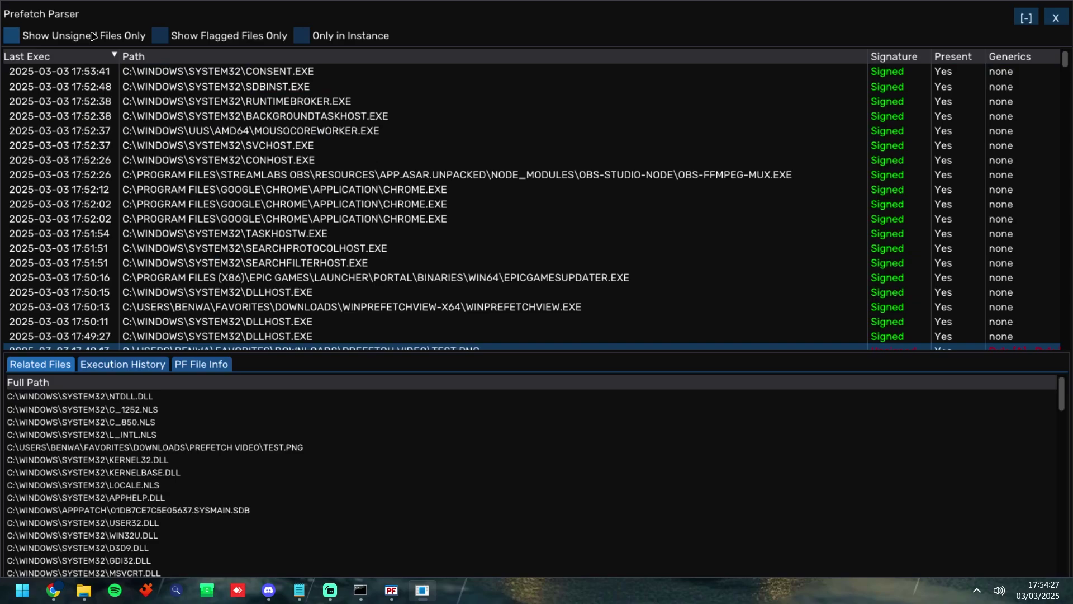
# Apply the Show Unsigned Files Only and Only in Instance filters, selecting the TEST.EXE execution.
pyautogui.click(328, 36)
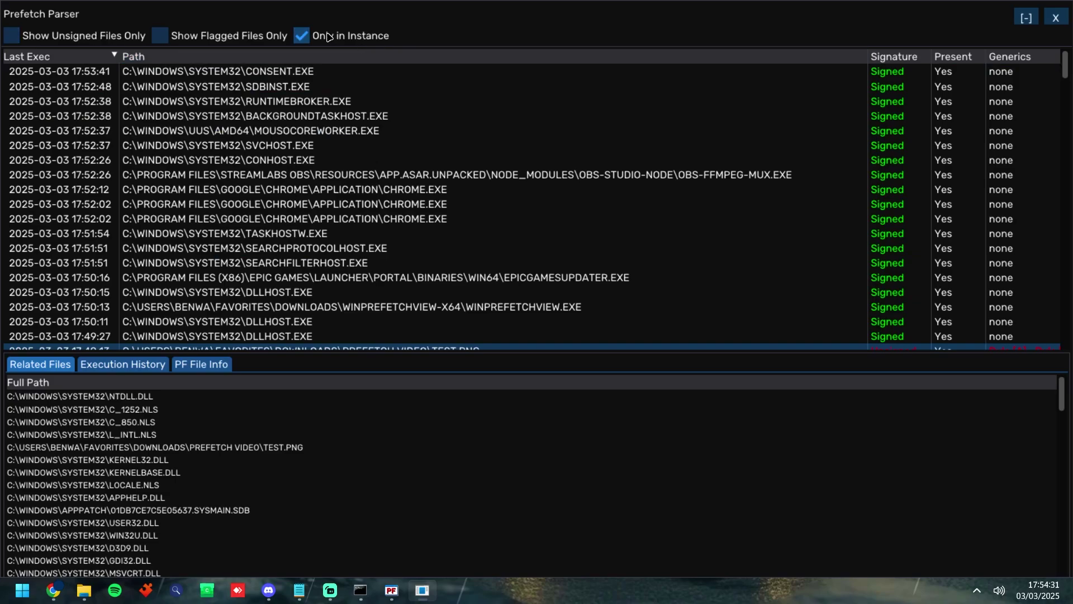
pyautogui.click(215, 36)
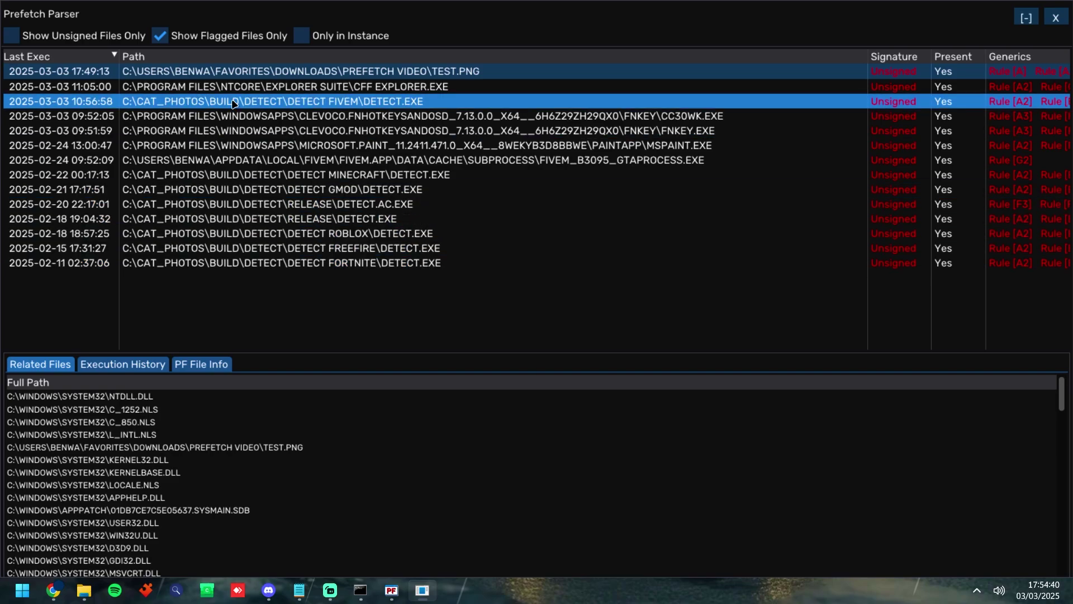
pyautogui.click(160, 35)
pyautogui.click(11, 35)
pyautogui.click(959, 116)
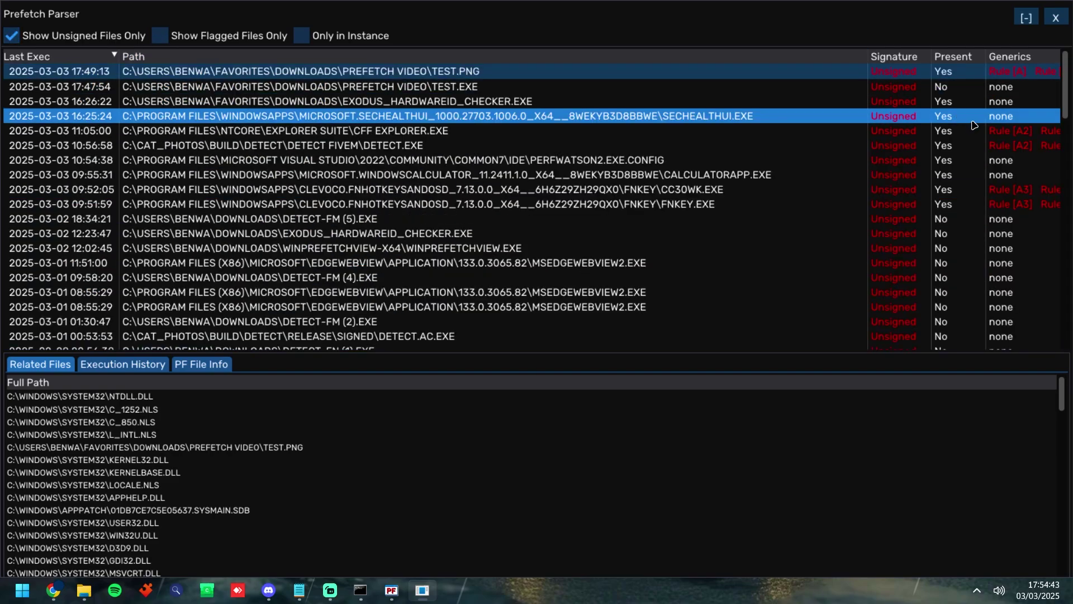
pyautogui.click(947, 88)
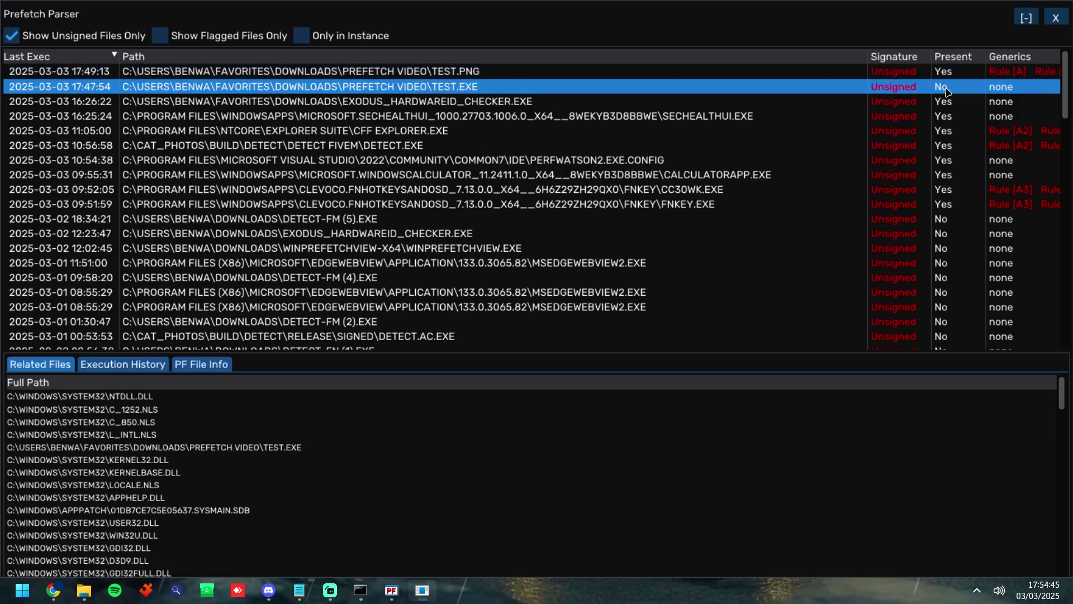
pyautogui.click(301, 35)
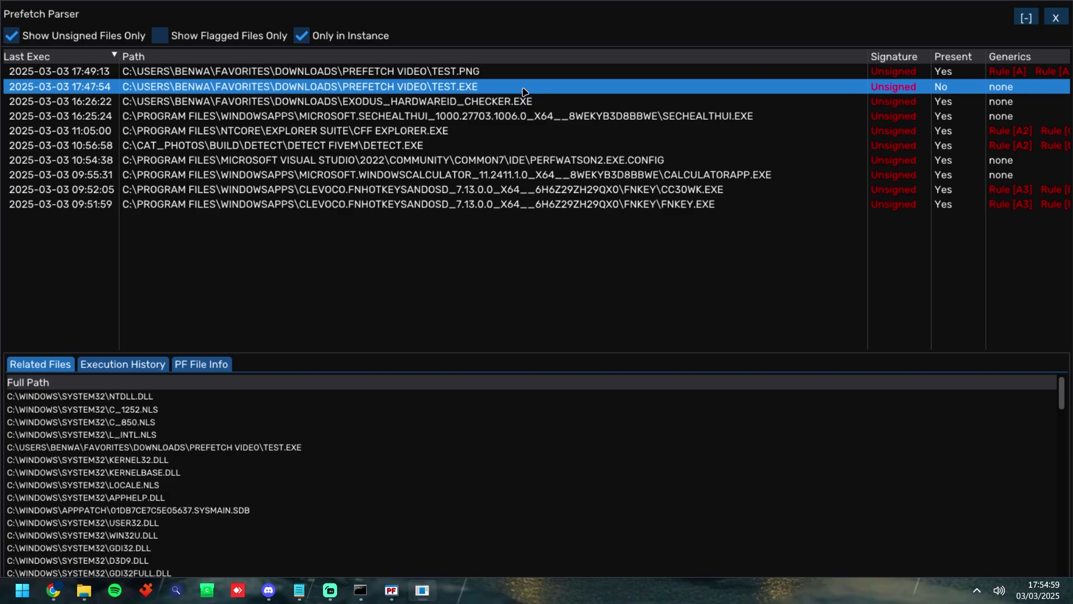
# View TEST.EXE's Execution History and compare it with WinPrefetchView's TEST.PNG entry.
pyautogui.click(123, 364)
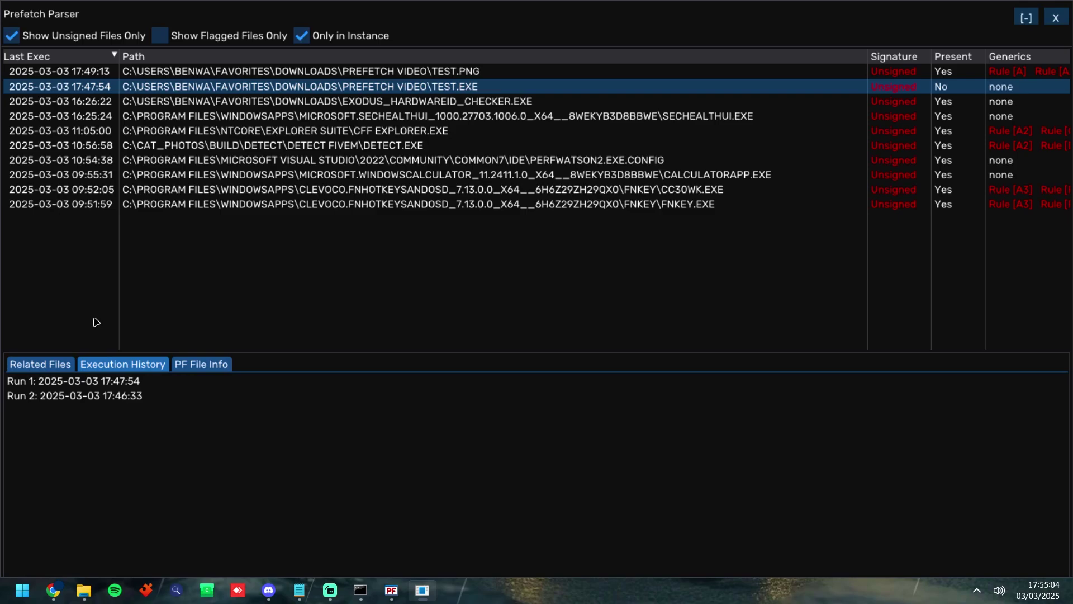
pyautogui.click(392, 590)
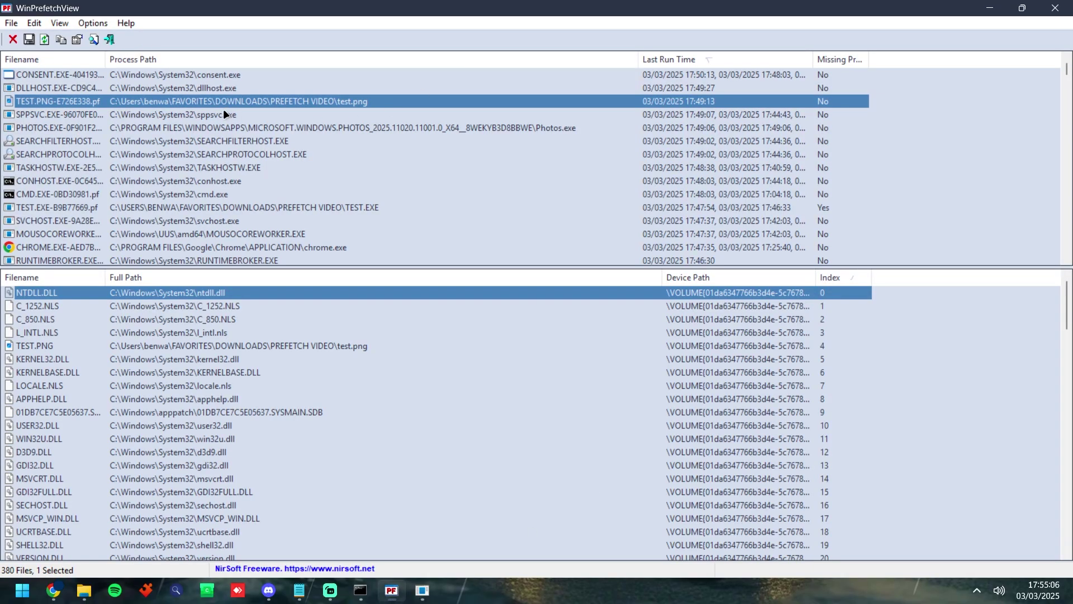
pyautogui.click(726, 74)
pyautogui.click(646, 105)
pyautogui.hotkey('alt', 'Tab')
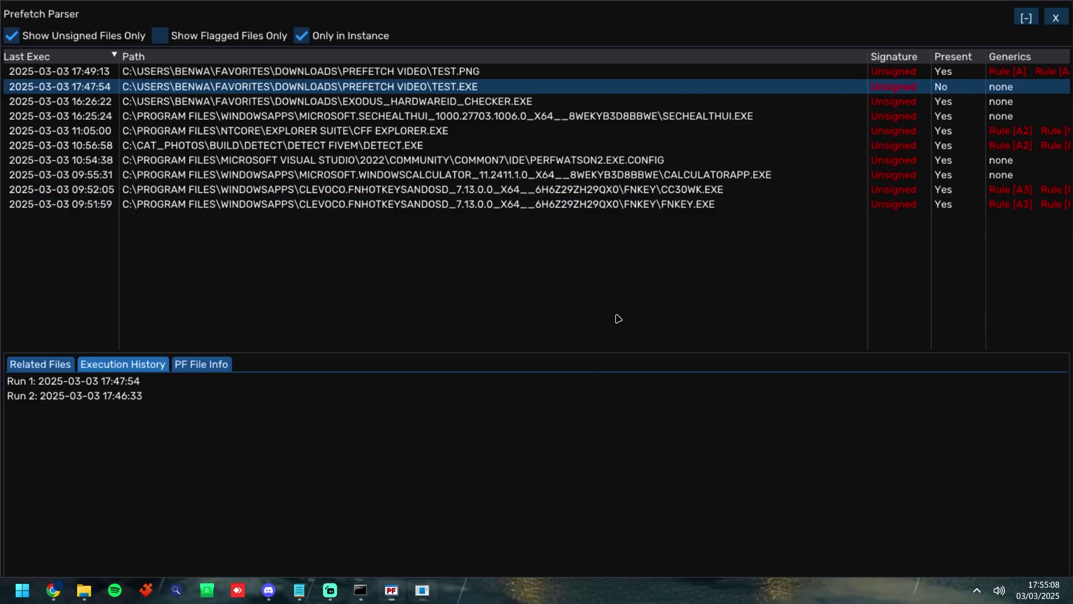
# Check TEST.EXE's PF File Info and Related Files, then close Prefetch Parser.
pyautogui.click(203, 366)
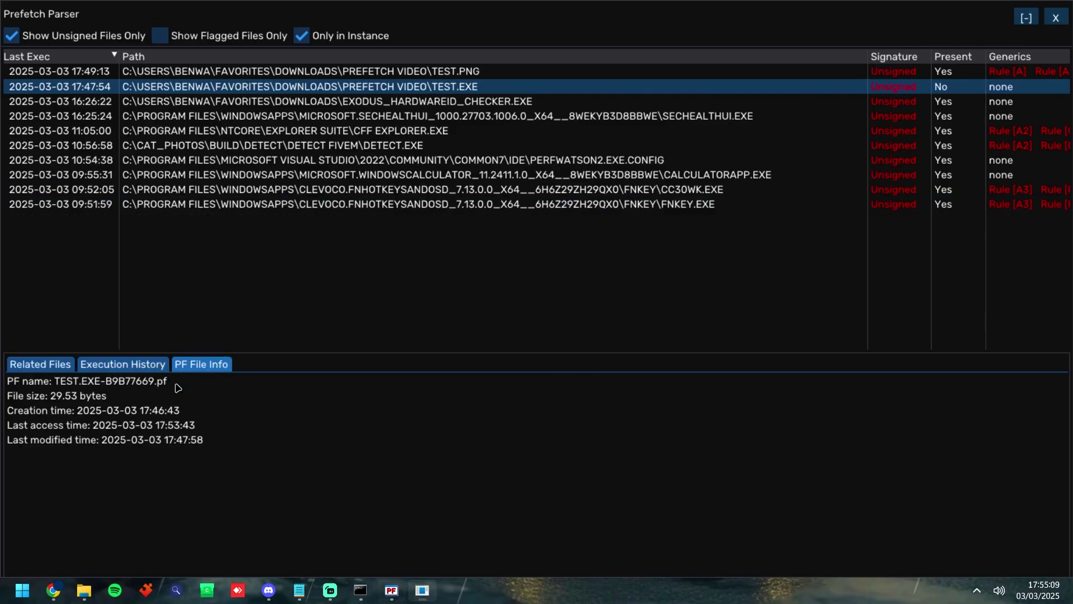
pyautogui.click(40, 364)
pyautogui.scroll(-3, 184, 424)
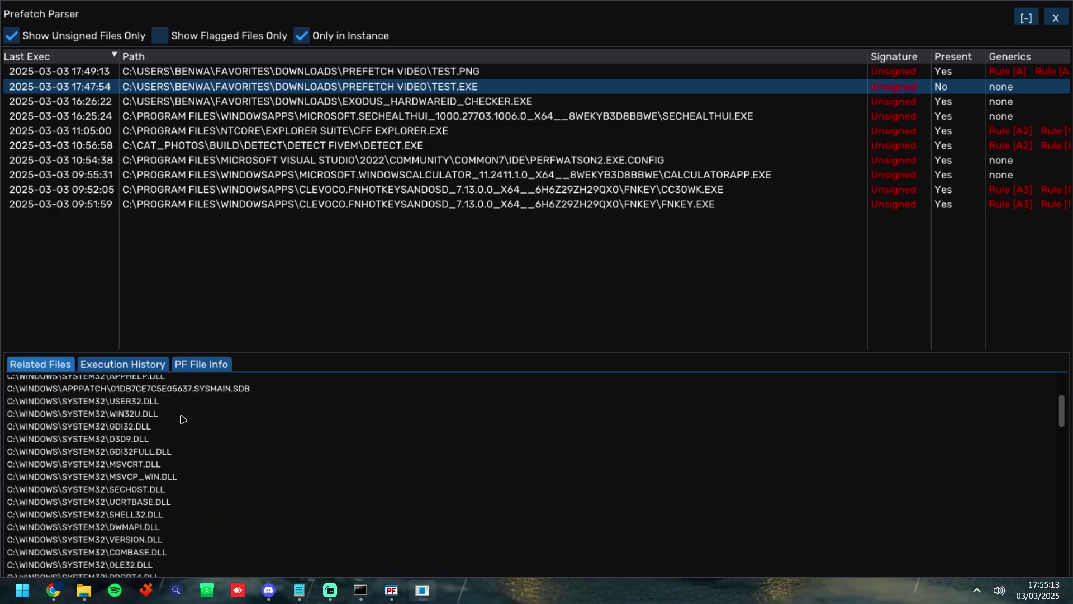
pyautogui.hotkey('alt', 'F4')
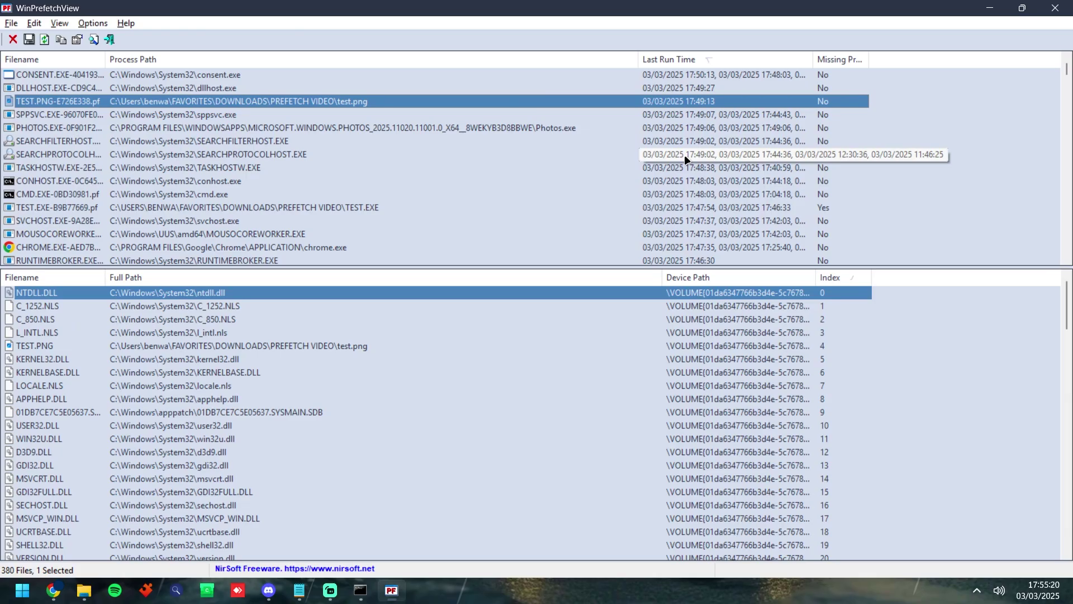
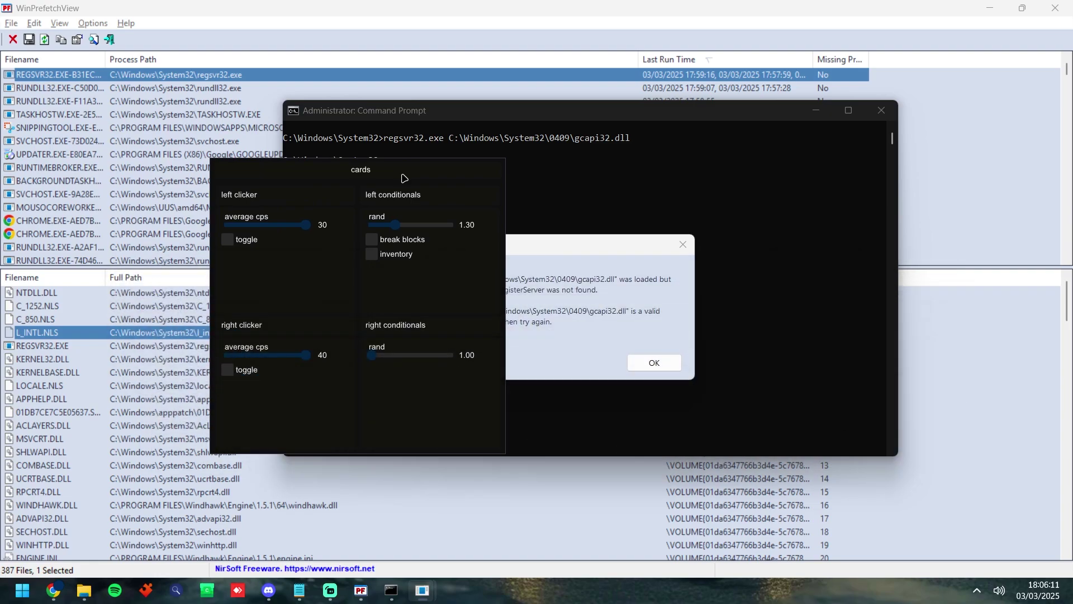
# Nudge the cards panel right, then close the regsvr32 DllRegisterServer-not-found error for gcapi32.dll.
pyautogui.moveTo(410, 177); pyautogui.dragTo(437, 174)
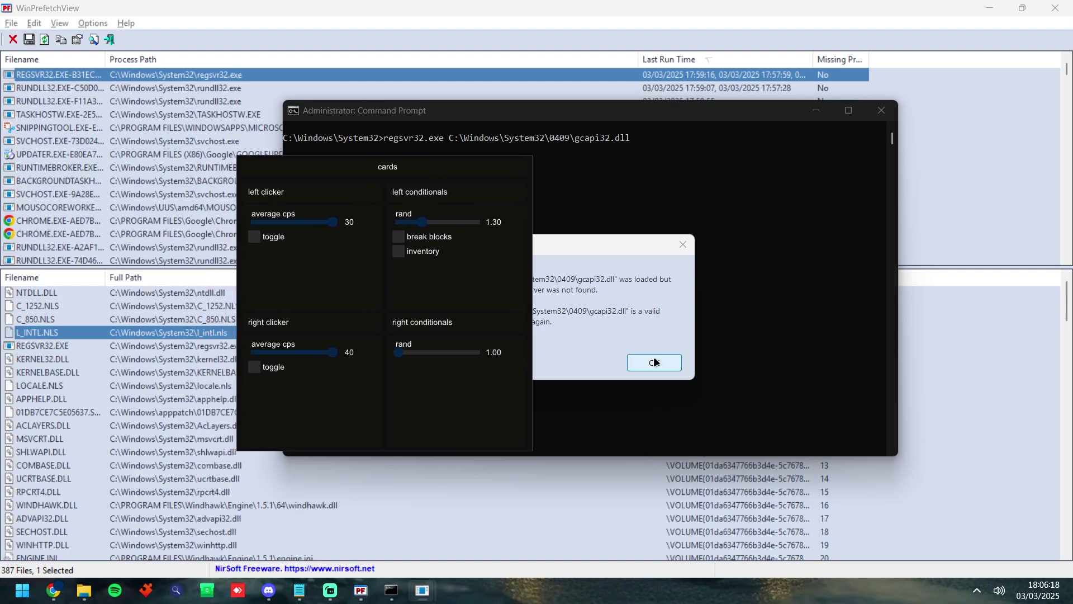
pyautogui.click(653, 362)
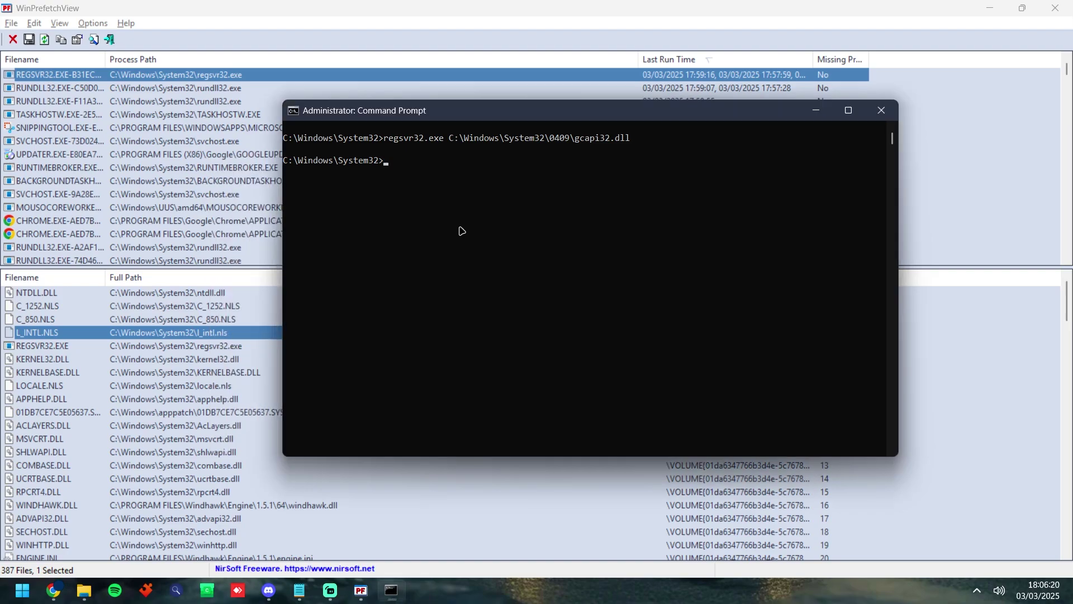
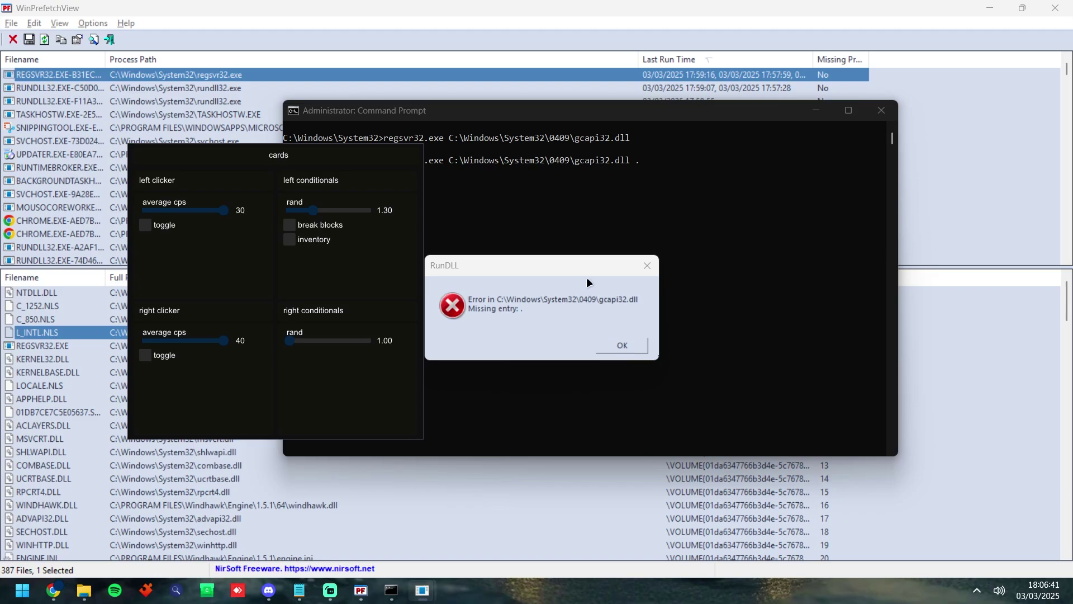
# Dismiss the RunDLL error about the missing entry point in gcapi32.dll.
pyautogui.click(620, 344)
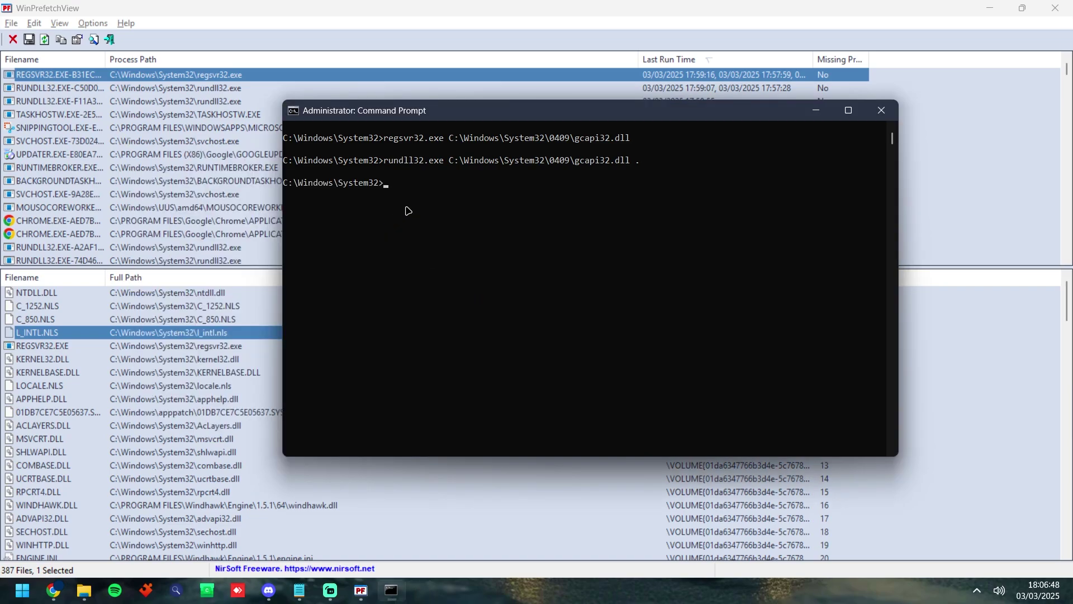
# Minimize the console, refresh the list, and show REGSVR32.EXE-B31EC963.pf's loaded files with a wider Filename column.
pyautogui.click(816, 112)
pyautogui.rightClick(860, 109)
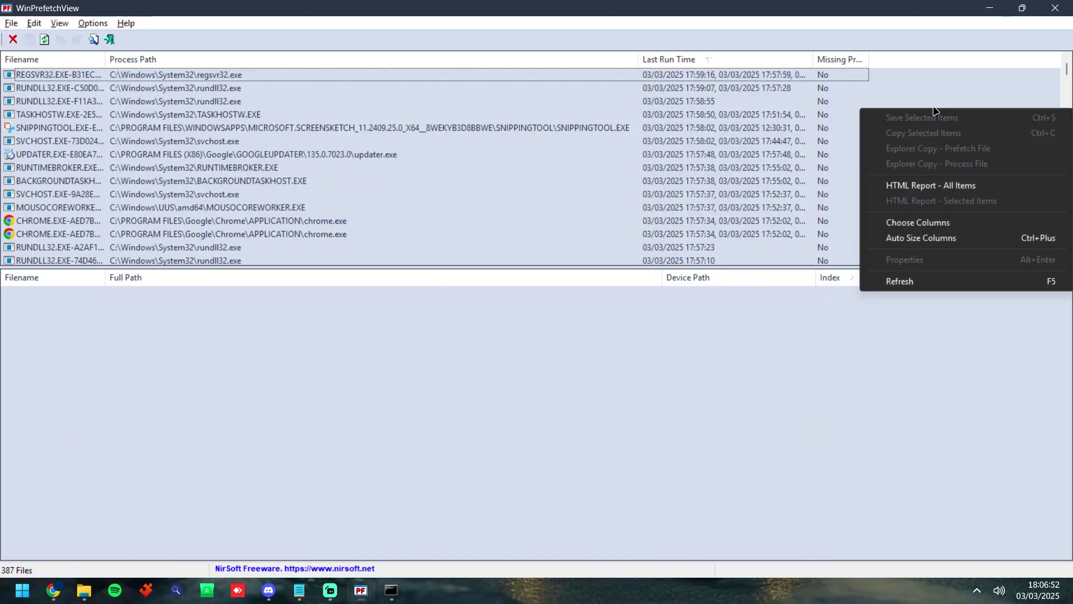
pyautogui.click(917, 281)
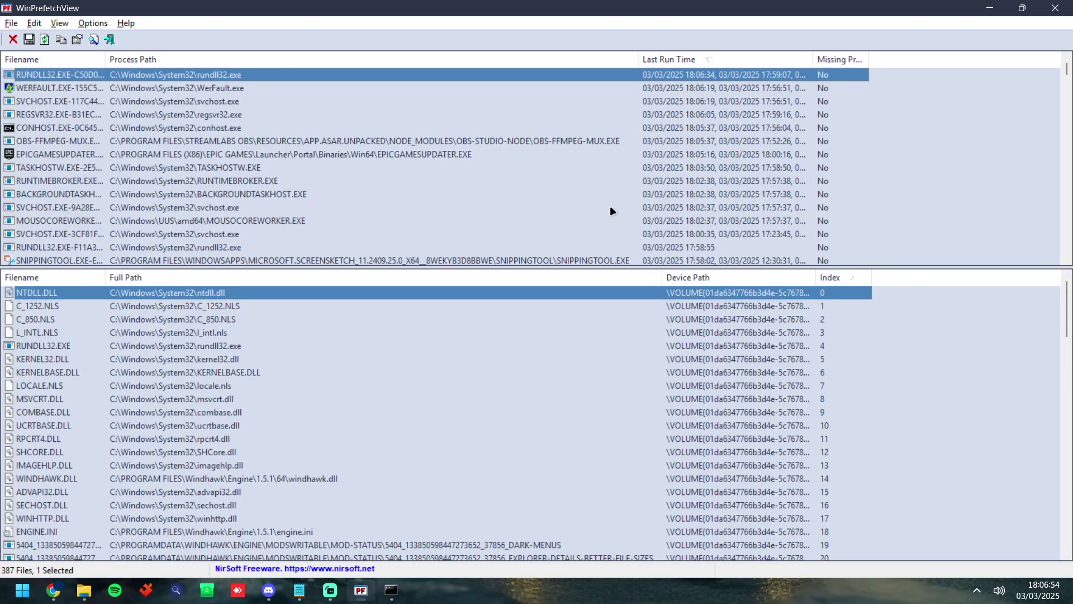
pyautogui.click(56, 114)
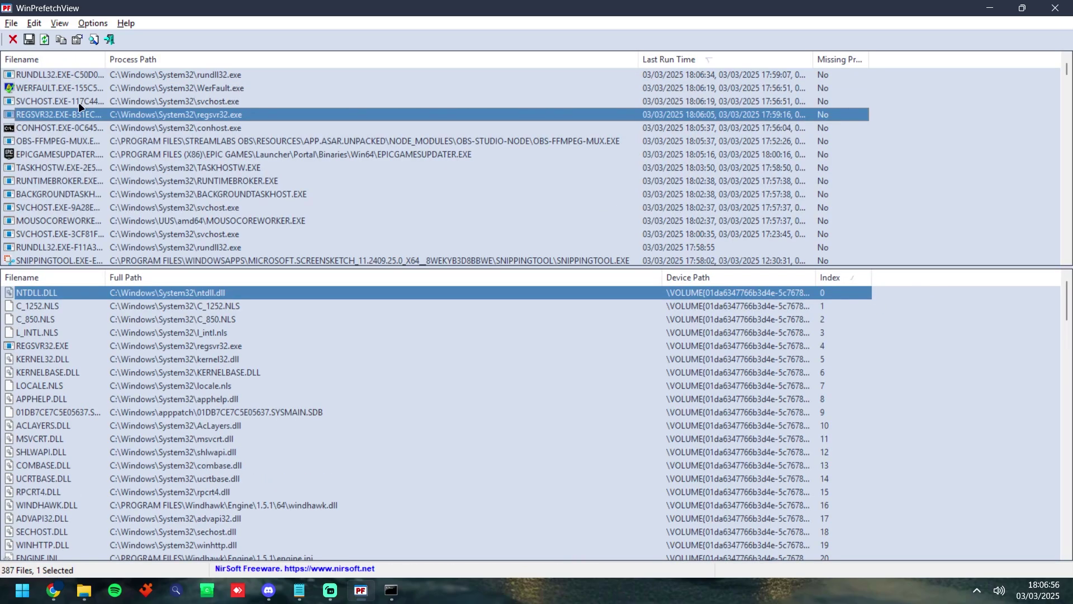
pyautogui.moveTo(106, 59); pyautogui.dragTo(159, 62)
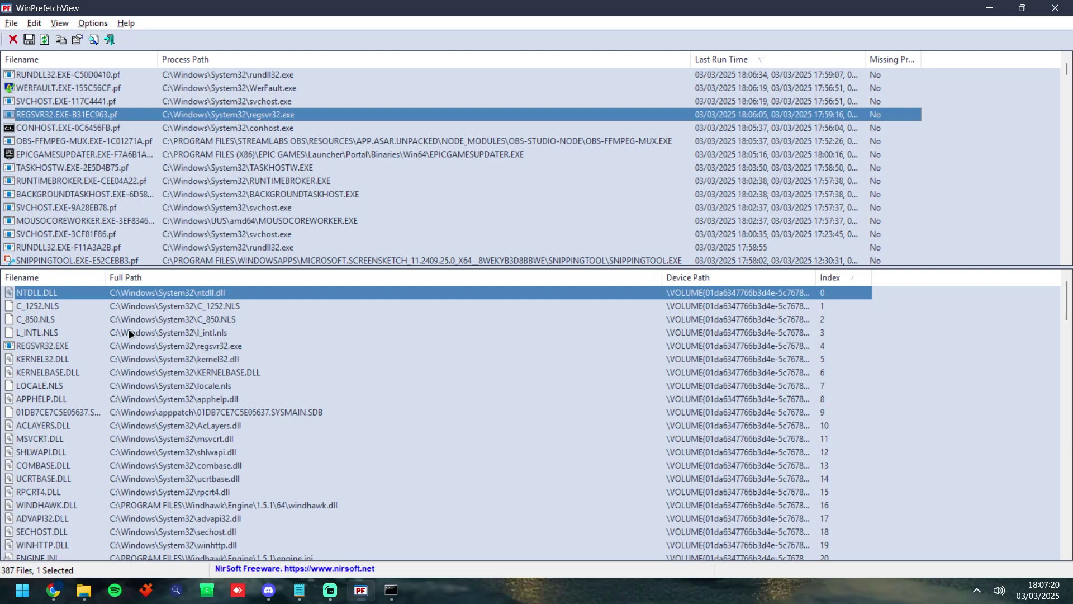
# Browse REGSVR32's loaded files, sorted by Index in ascending order.
pyautogui.click(117, 413)
pyautogui.scroll(-20, 561, 450)
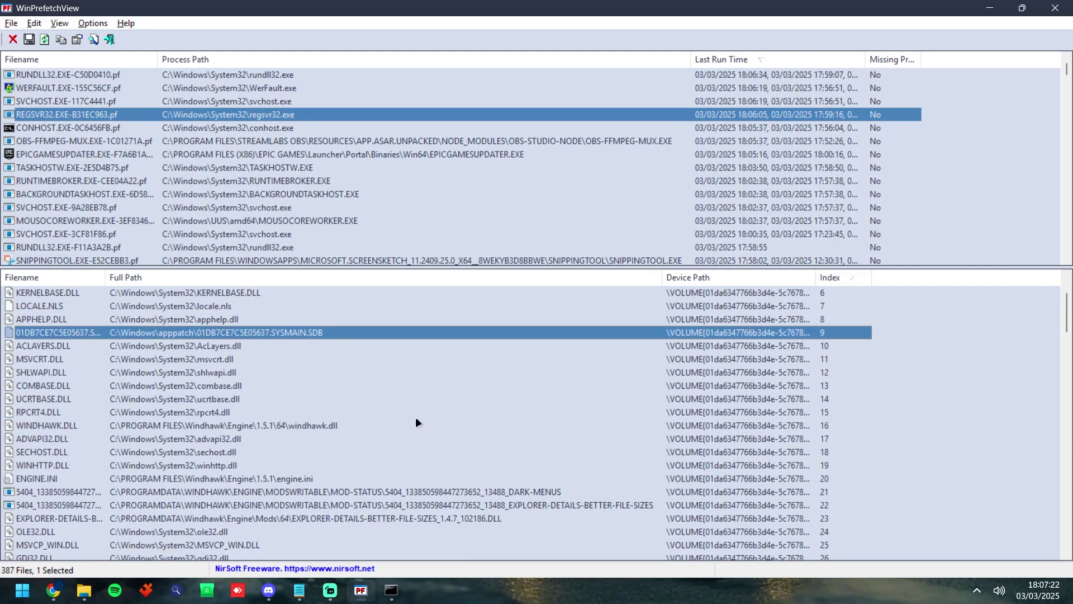
pyautogui.scroll(-10, 477, 405)
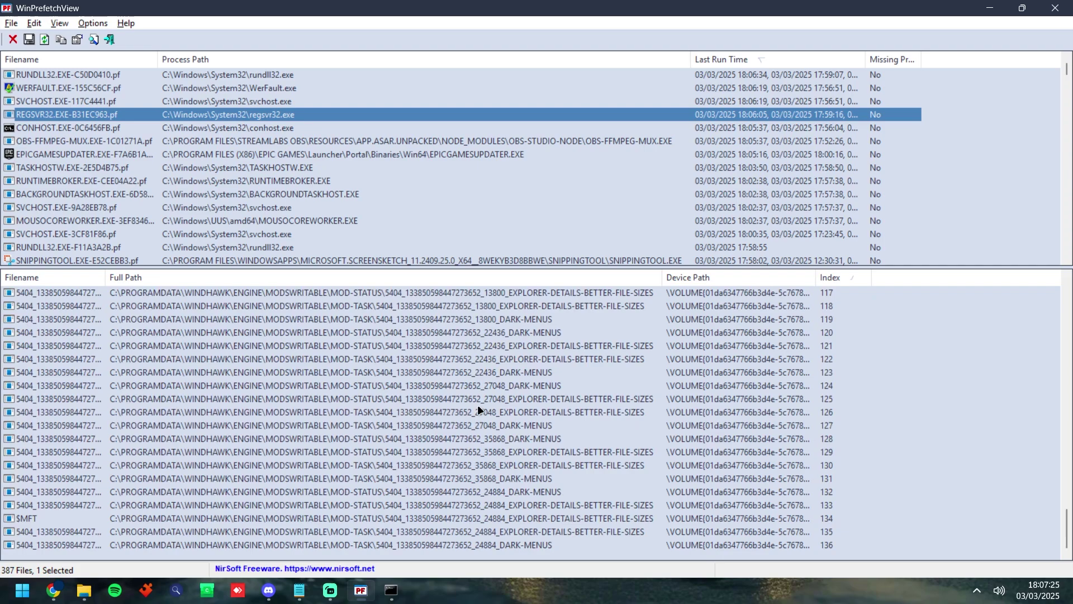
pyautogui.scroll(20, 481, 403)
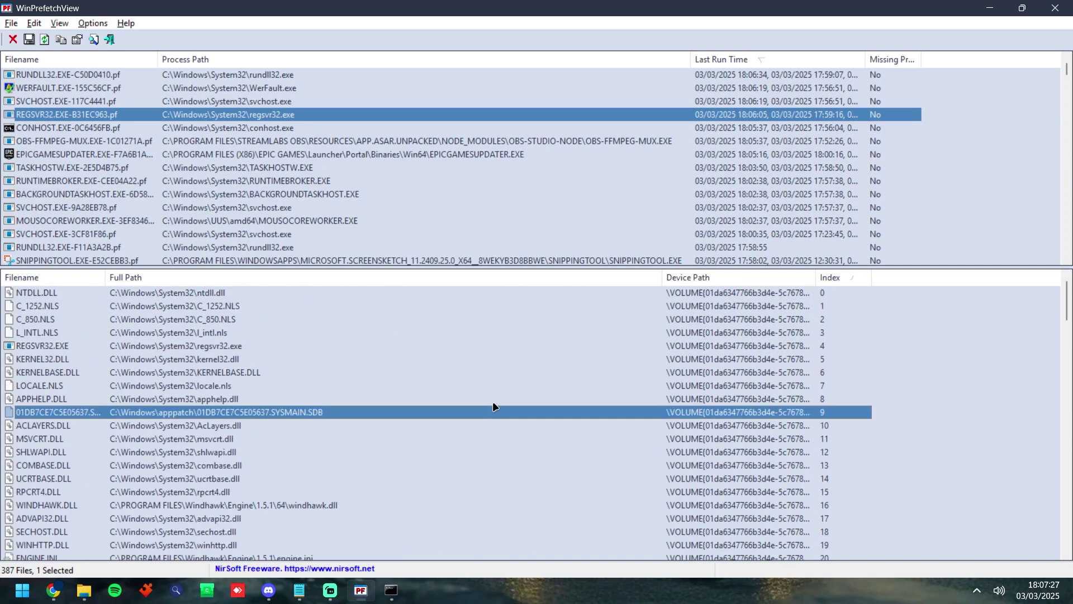
pyautogui.click(834, 280)
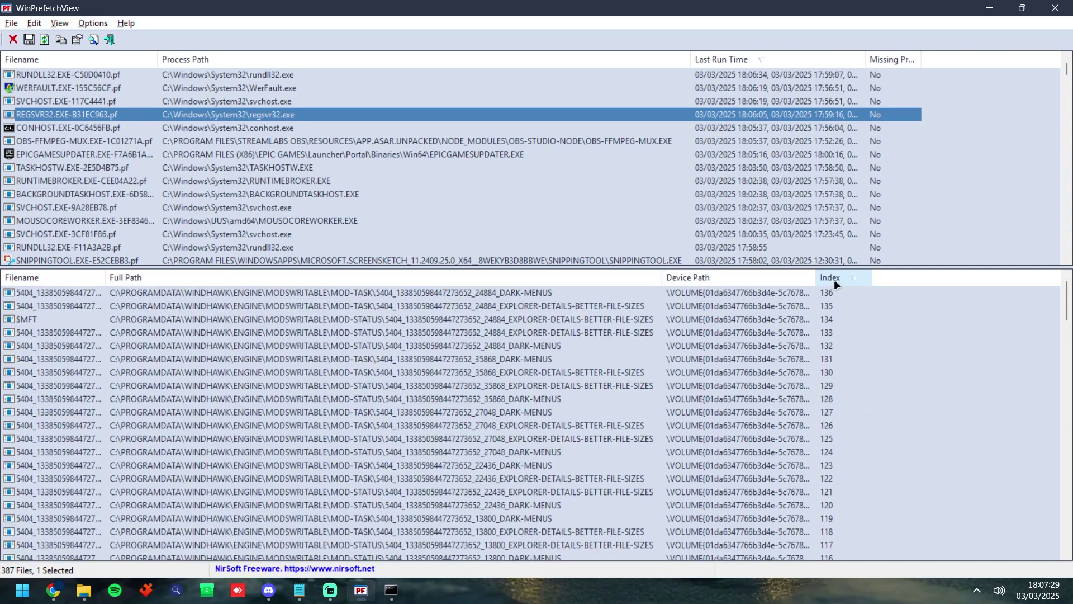
pyautogui.click(836, 281)
pyautogui.click(840, 292)
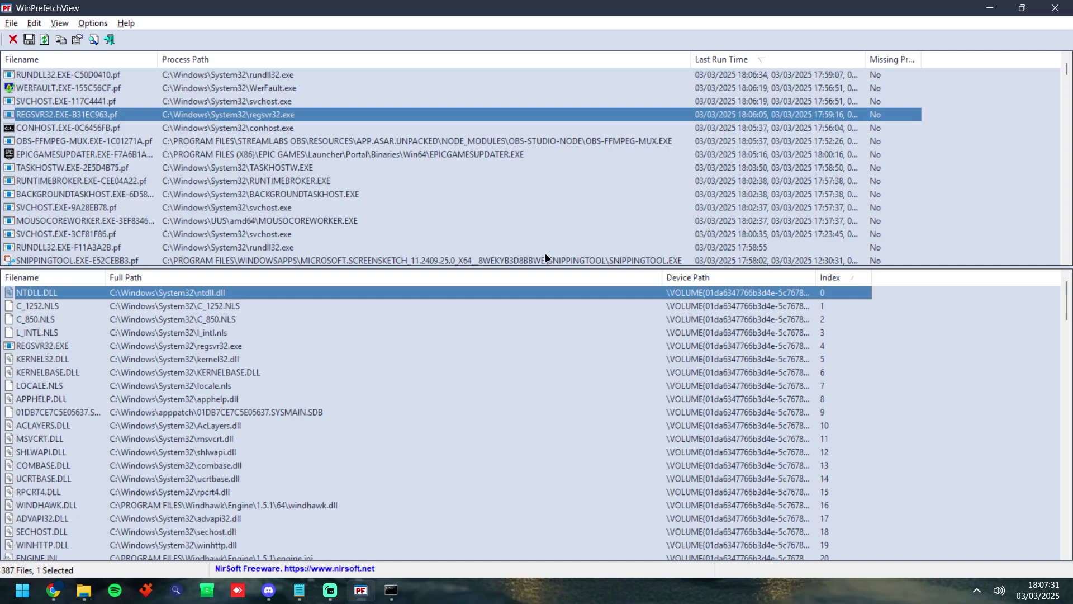
pyautogui.click(53, 345)
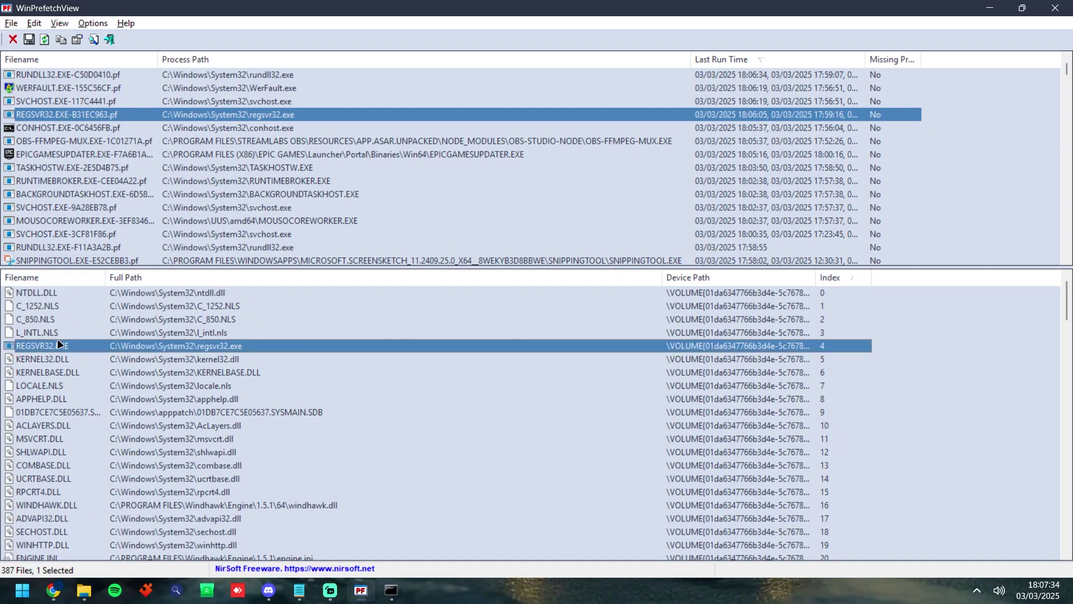
pyautogui.moveTo(57, 335); pyautogui.dragTo(170, 300)
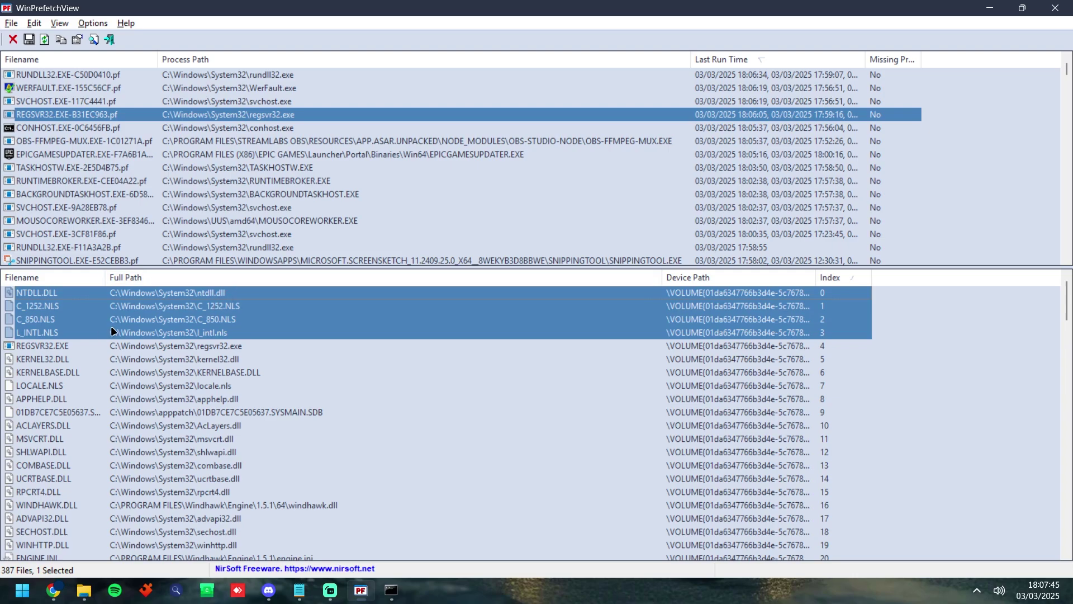
pyautogui.click(130, 346)
pyautogui.keyDown('shift'); pyautogui.click(151, 293); pyautogui.keyUp('shift')
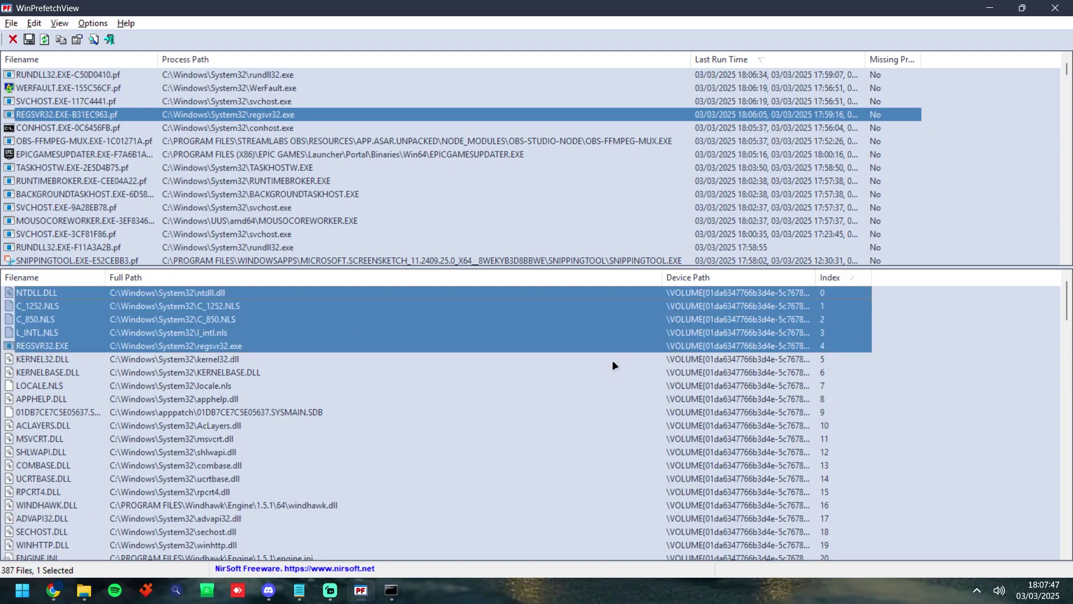
pyautogui.click(156, 360)
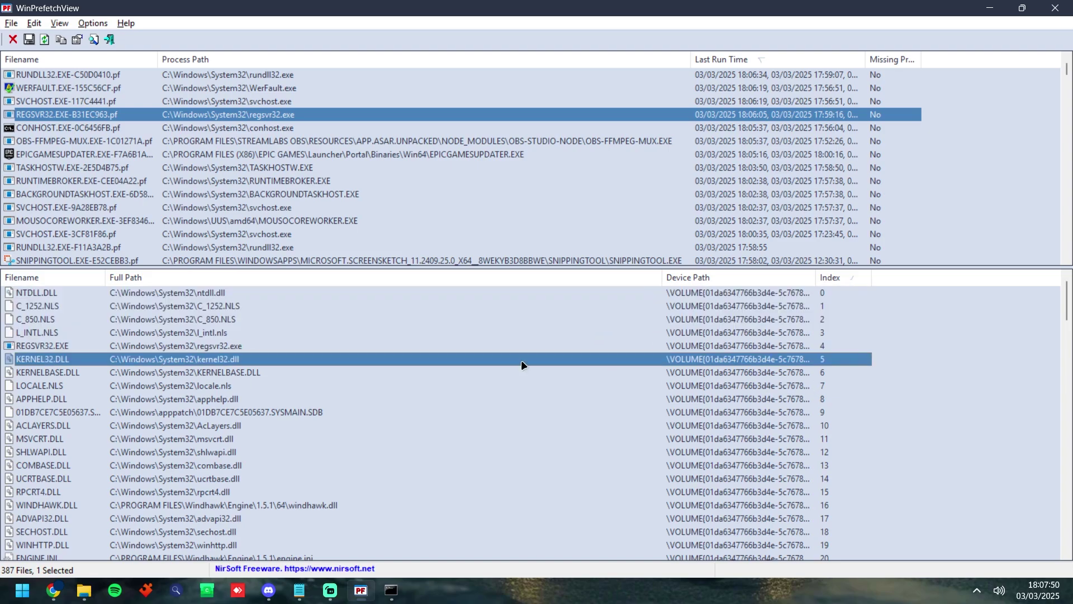
# Scroll down to KERNELBASE.DLL and snip a screenshot of the loaded-file paths.
pyautogui.scroll(-2, 1068, 314)
pyautogui.moveTo(1068, 315)
pyautogui.mouseDown()
pyautogui.moveTo(1056, 559)
pyautogui.moveTo(1067, 305)
pyautogui.mouseUp()
pyautogui.scroll(-2, 1068, 314)
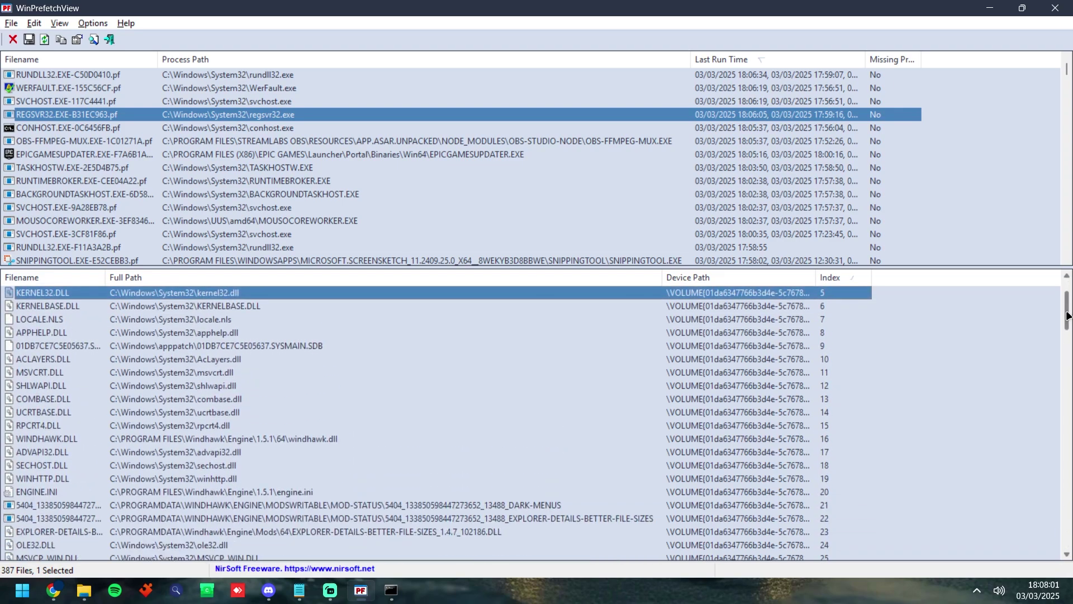
pyautogui.scroll(-1, 1066, 316)
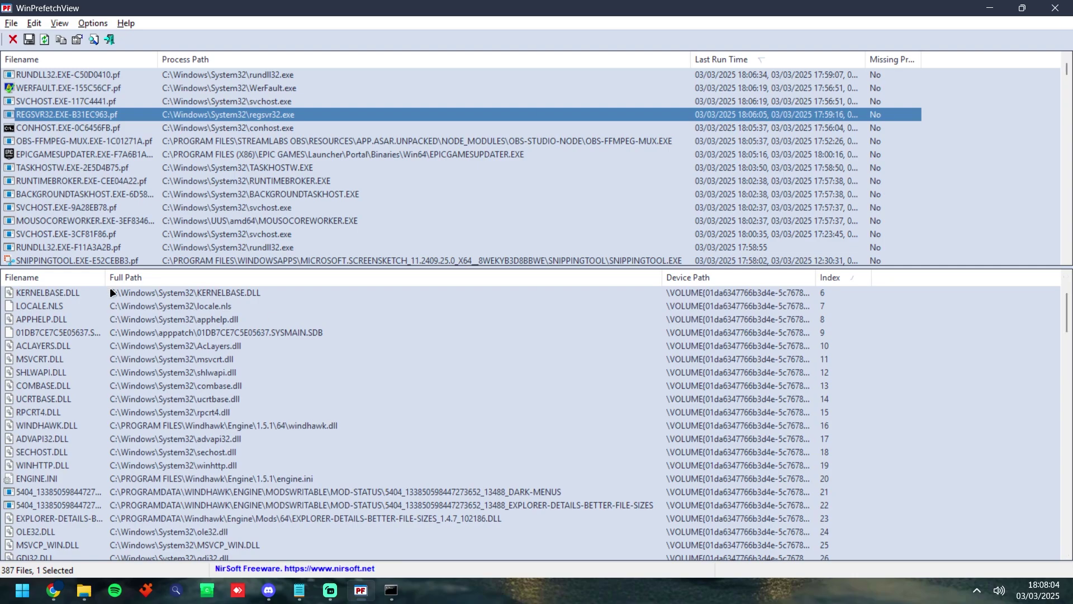
pyautogui.press('super+shift+s')
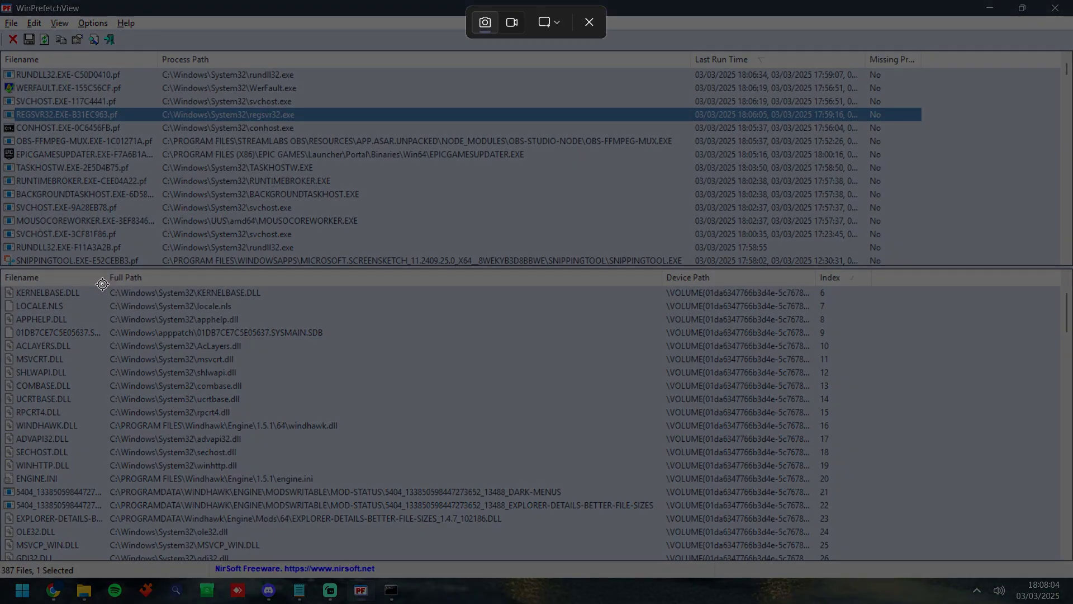
pyautogui.moveTo(102, 284); pyautogui.dragTo(655, 551)
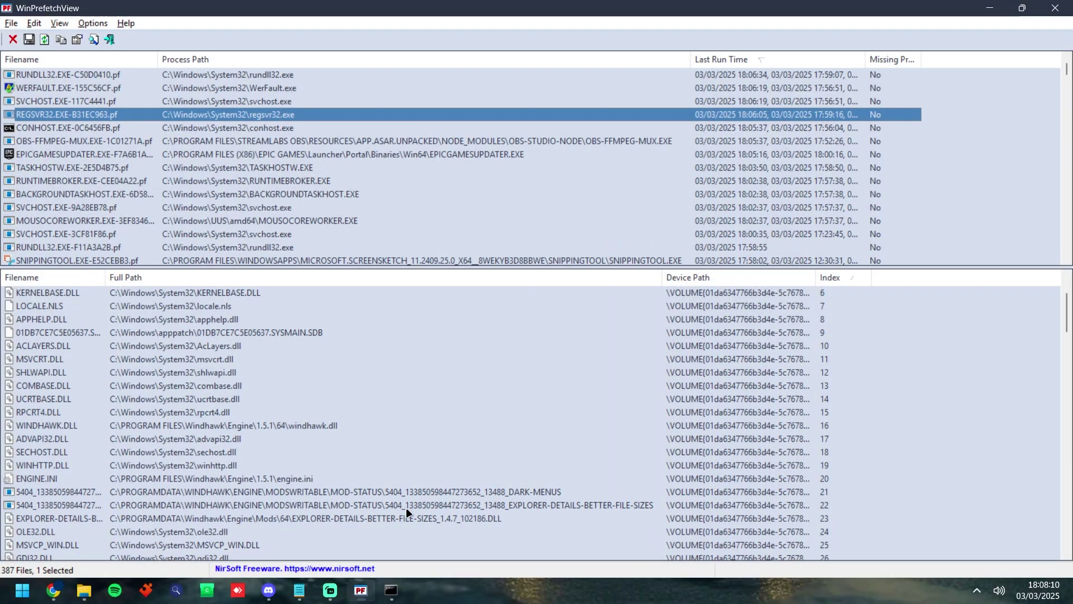
# Paste the screenshot into imagetotext.info, convert it, and select the extracted file paths.
pyautogui.click(53, 590)
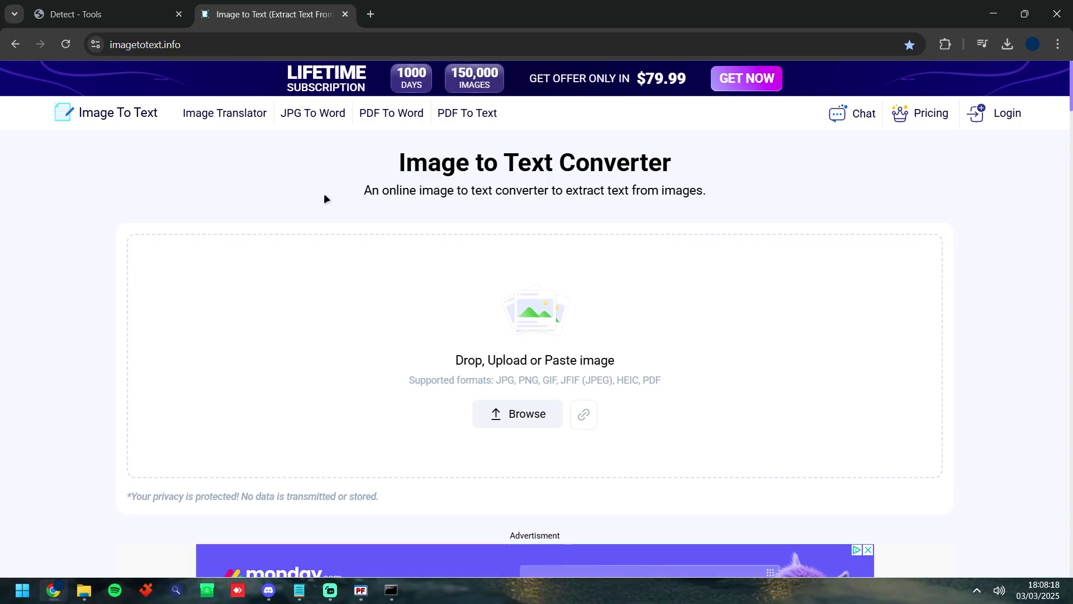
pyautogui.hotkey('ctrl', 'v')
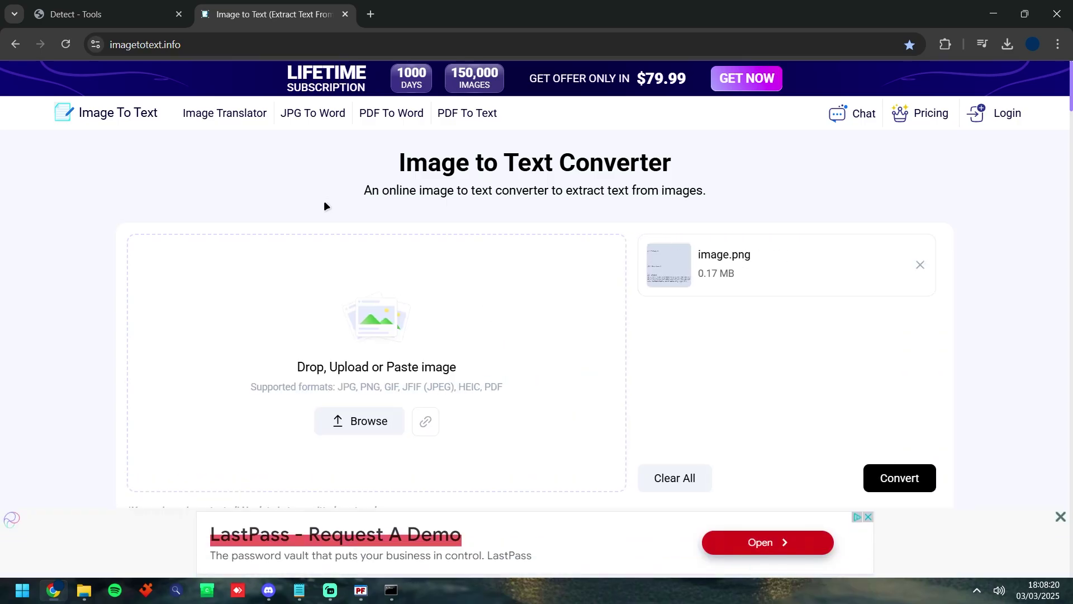
pyautogui.click(899, 478)
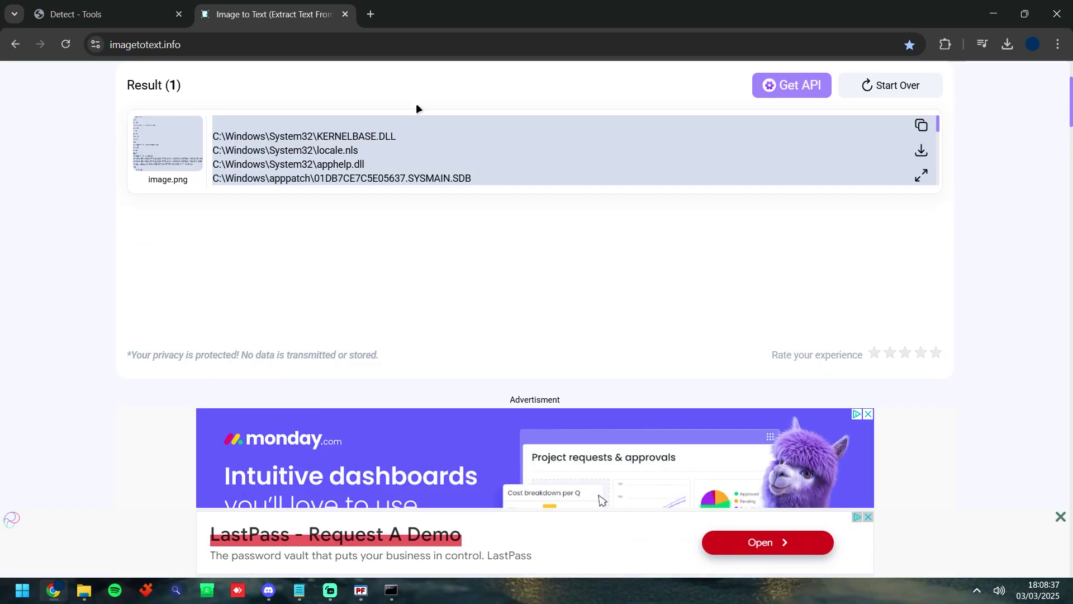
pyautogui.scroll(-5, 398, 178)
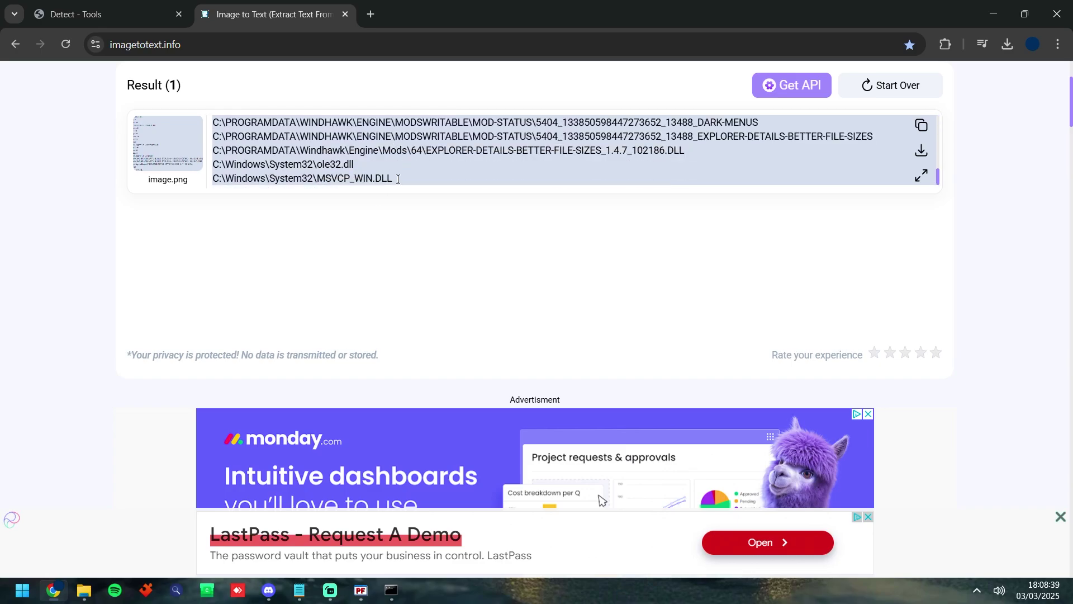
pyautogui.moveTo(398, 179); pyautogui.dragTo(288, 160)
# Paste the extracted paths into a new Notepad file and save it as paths.txt in Documents\test.
pyautogui.press('super')
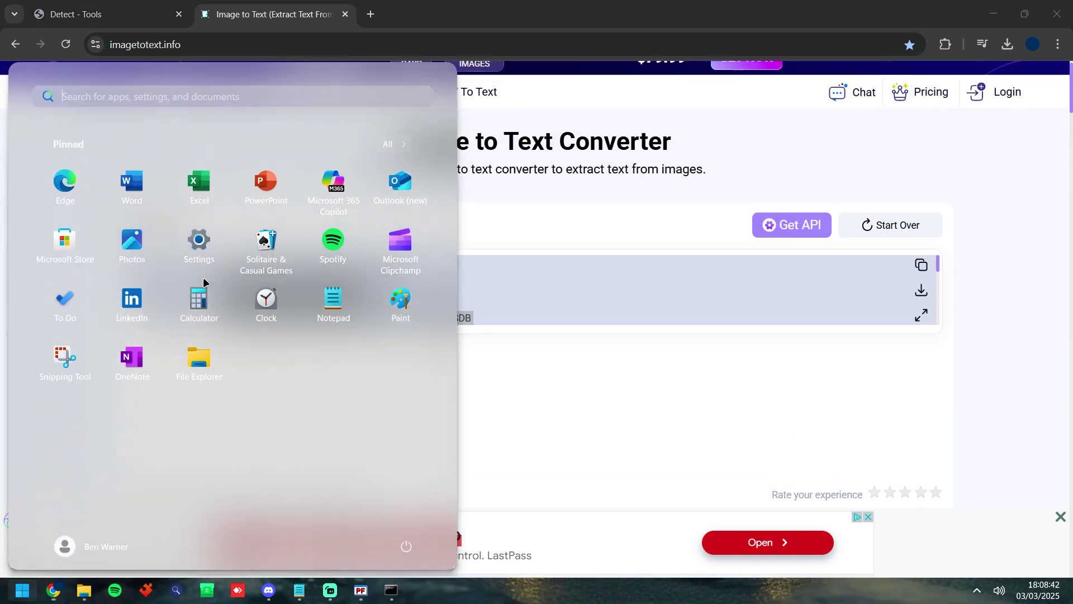
pyautogui.write('notepad')
pyautogui.press('Return')
pyautogui.hotkey('ctrl', 'v')
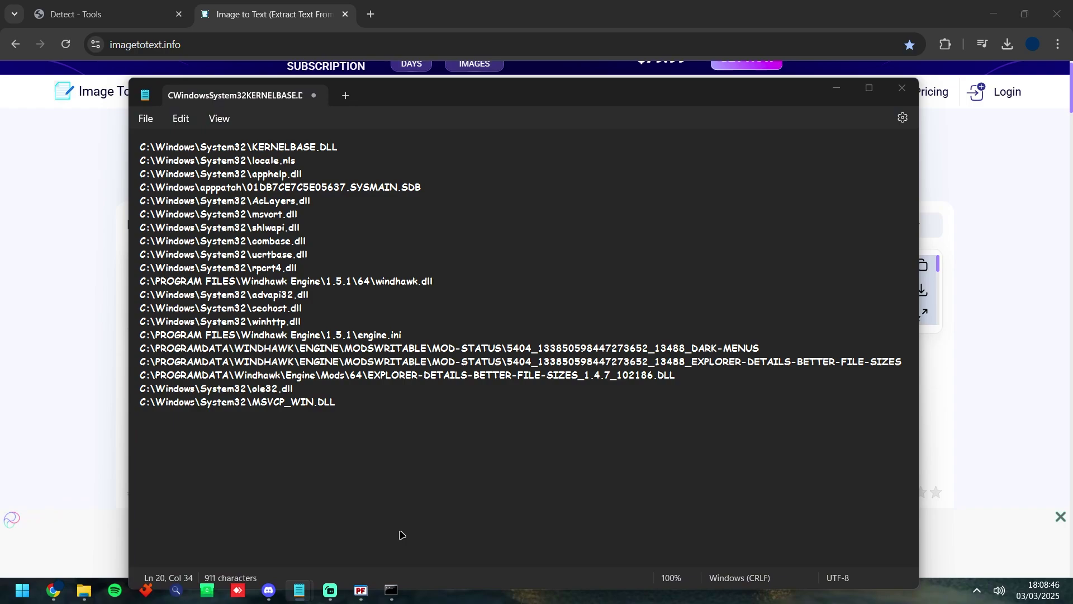
pyautogui.hotkey('ctrl', 's')
pyautogui.write('test')
pyautogui.press('Return')
pyautogui.write('paths.txt')
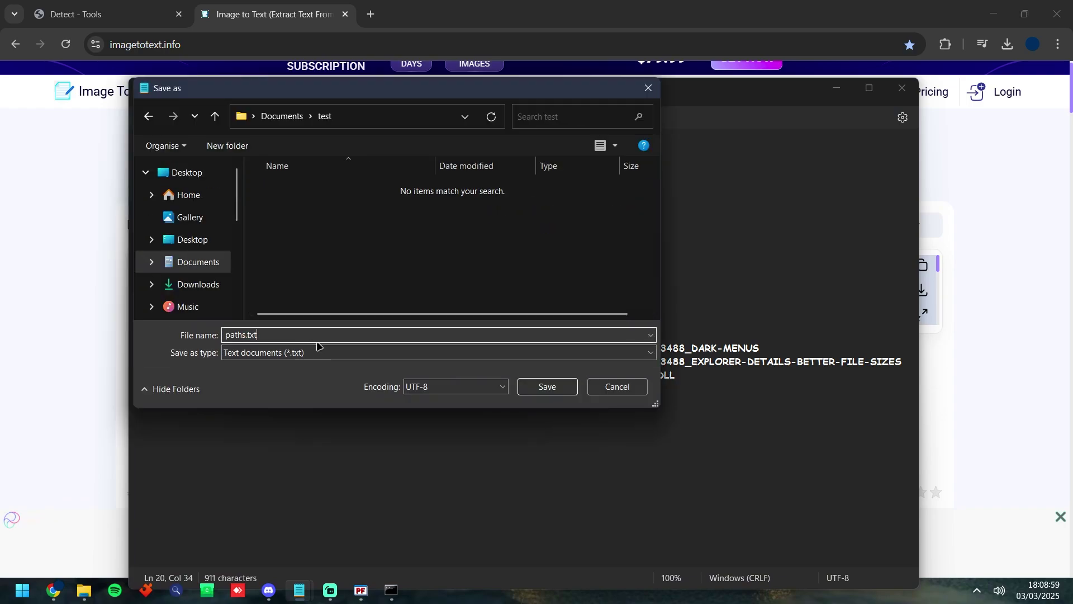
pyautogui.click(548, 388)
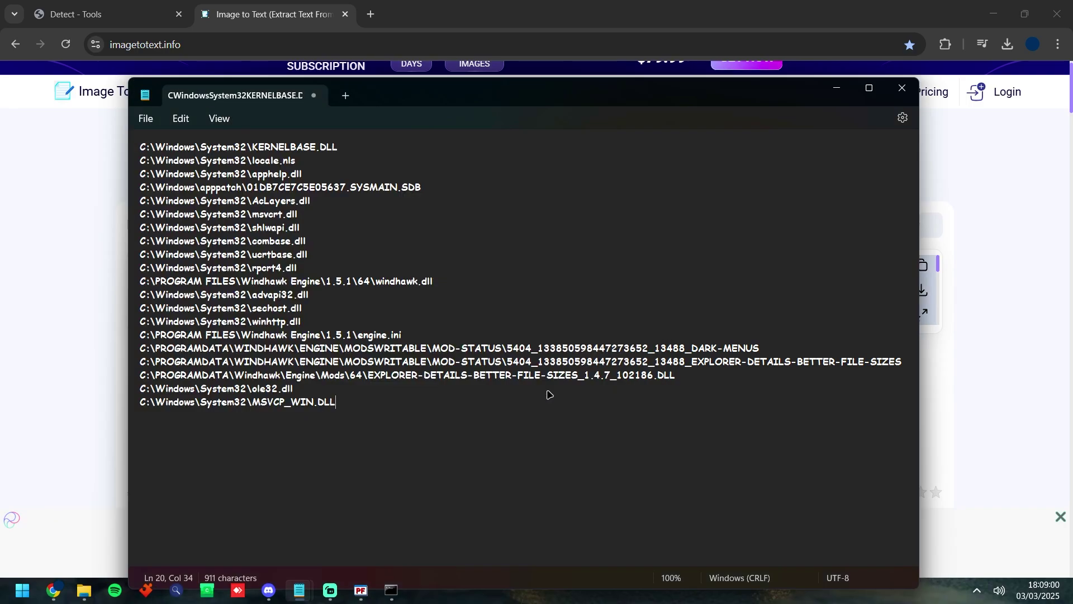
# Scroll through the WinPrefetchView list again, then close the paths.txt Notepad window.
pyautogui.click(362, 592)
pyautogui.scroll(-12, 328, 412)
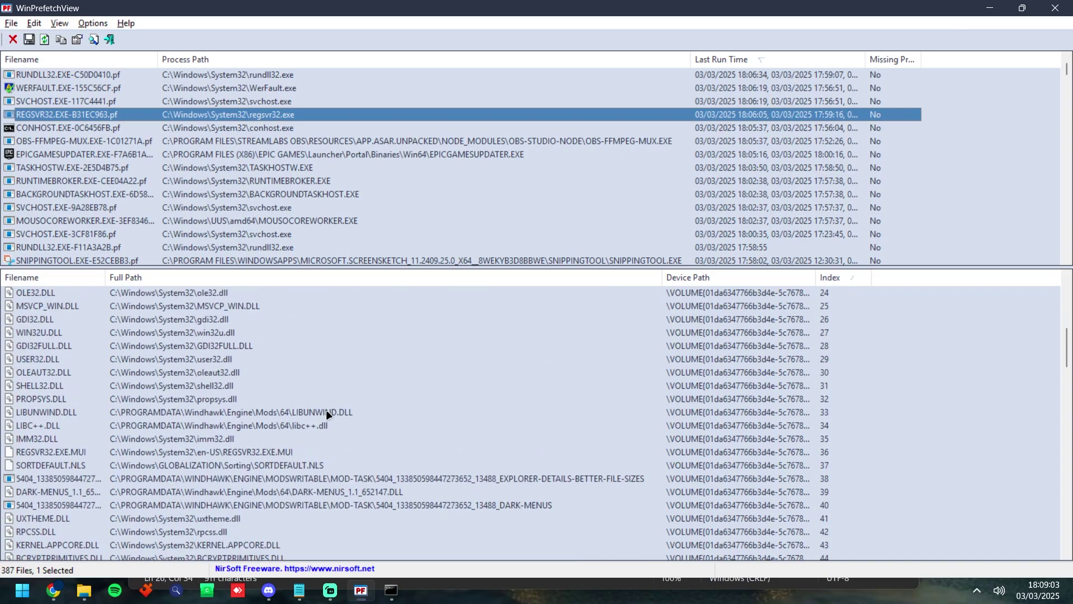
pyautogui.scroll(-15, 430, 444)
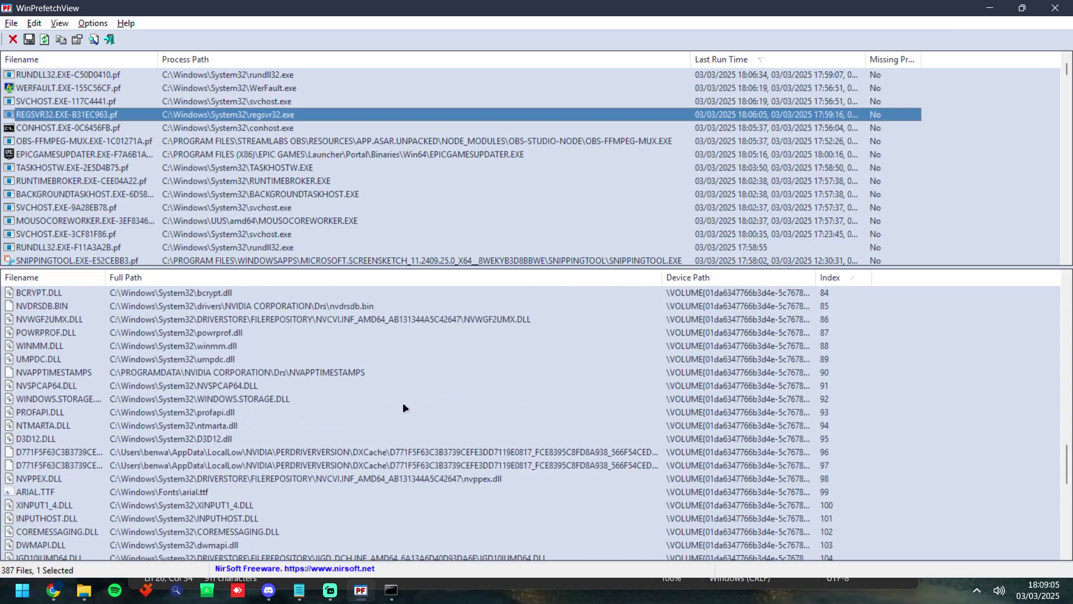
pyautogui.hotkey('alt', 'Tab')
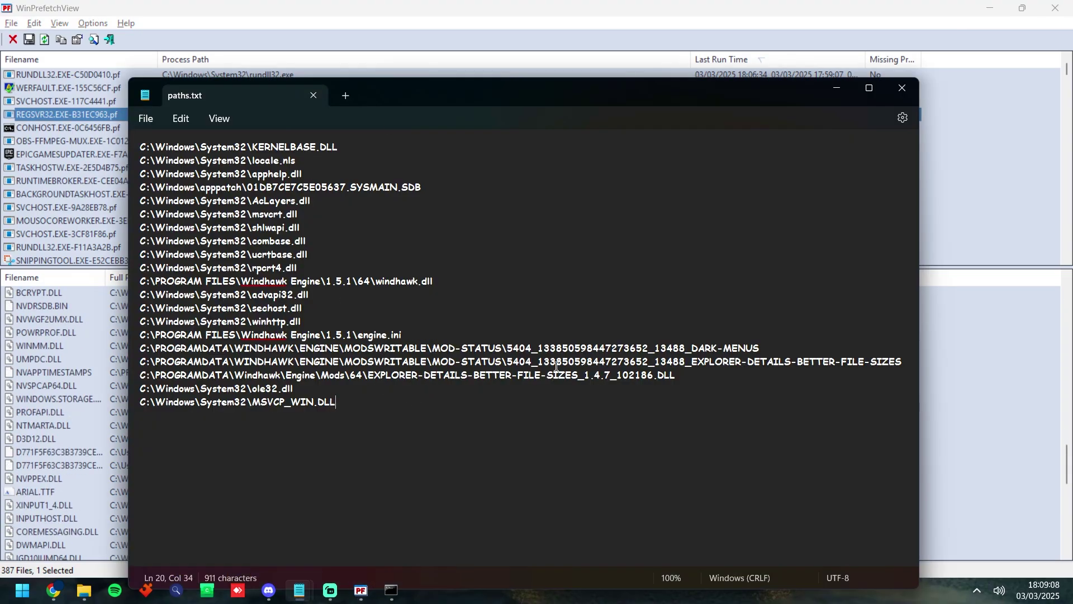
pyautogui.click(903, 91)
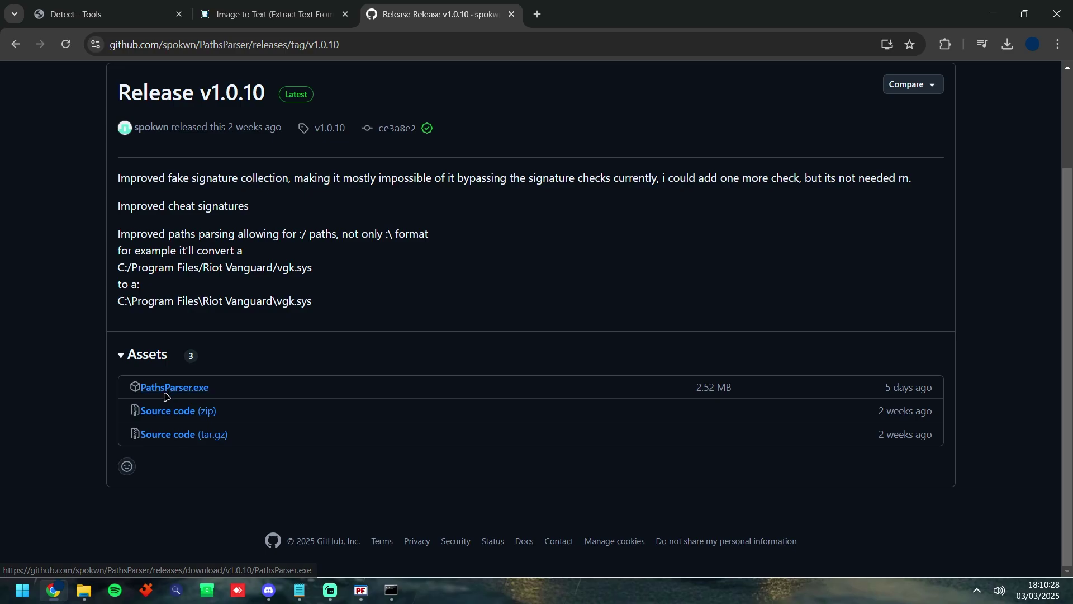
# Download PathsParser.exe into Documents\test, with Save as type set to All Files.
pyautogui.click(166, 394)
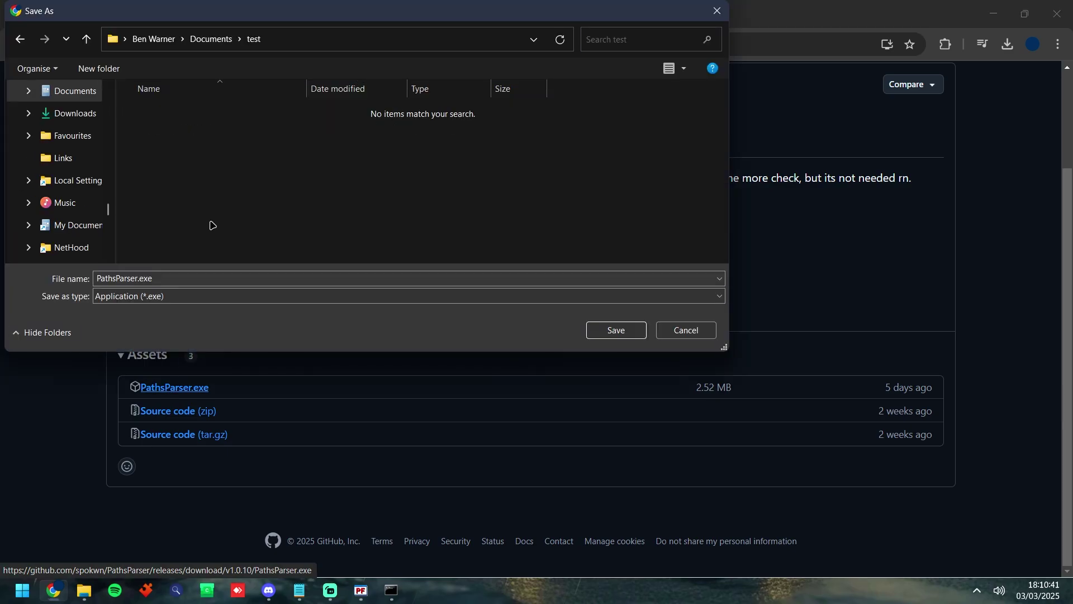
pyautogui.click(190, 296)
pyautogui.click(136, 322)
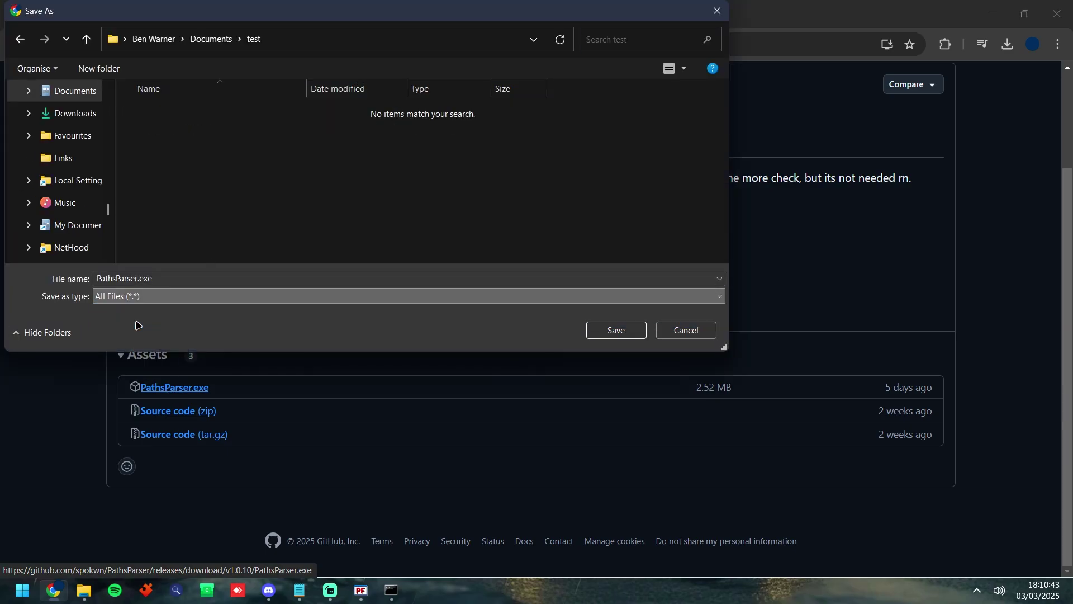
pyautogui.click(603, 332)
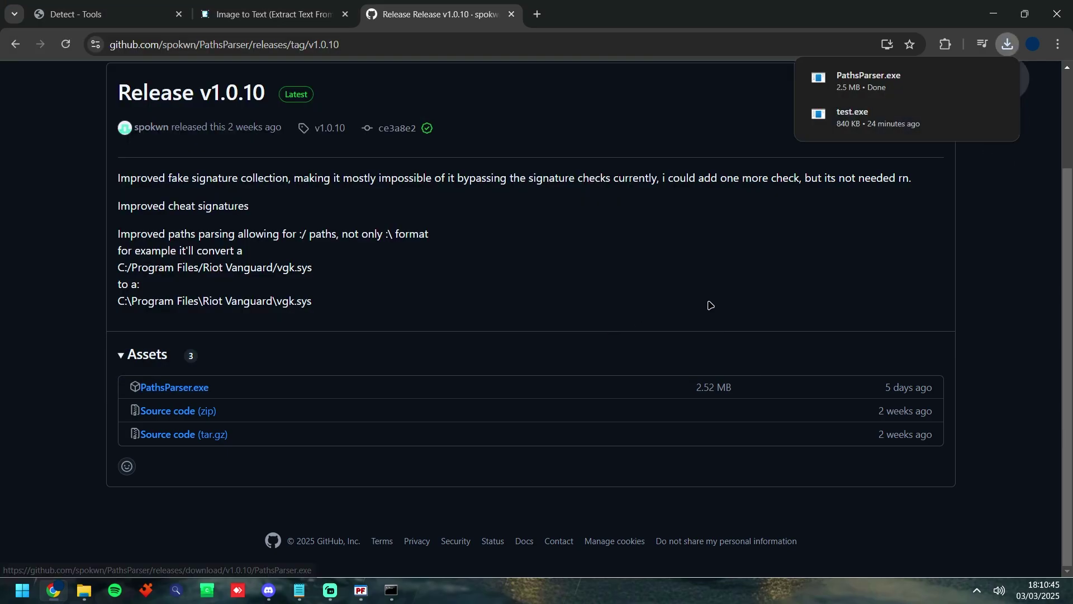
# Launch PathsParser.exe past the SmartScreen warning and maximize its output window.
pyautogui.click(971, 77)
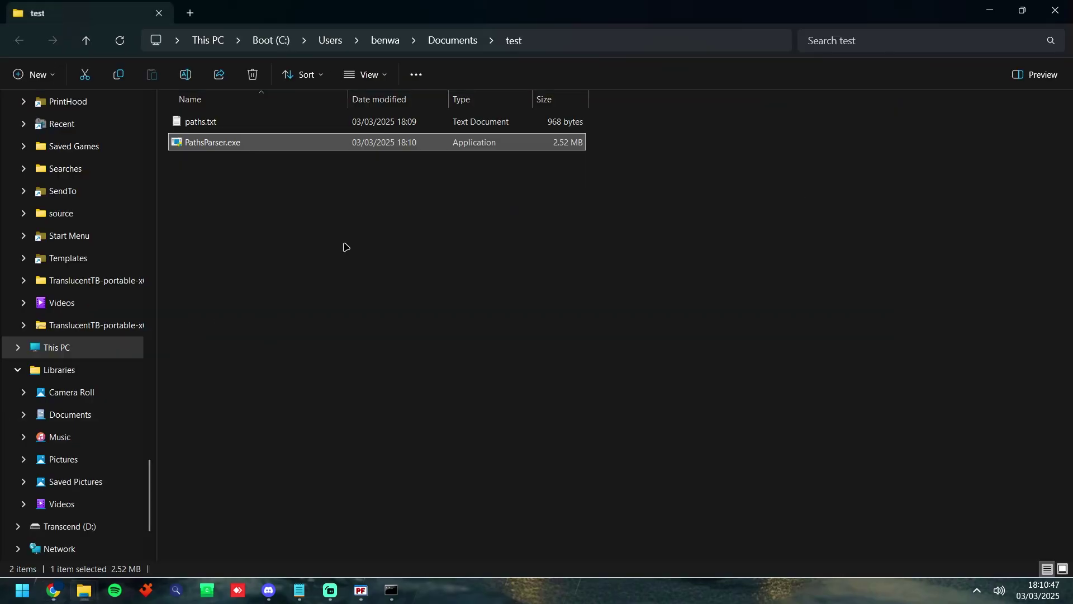
pyautogui.doubleClick(228, 144)
pyautogui.click(394, 197)
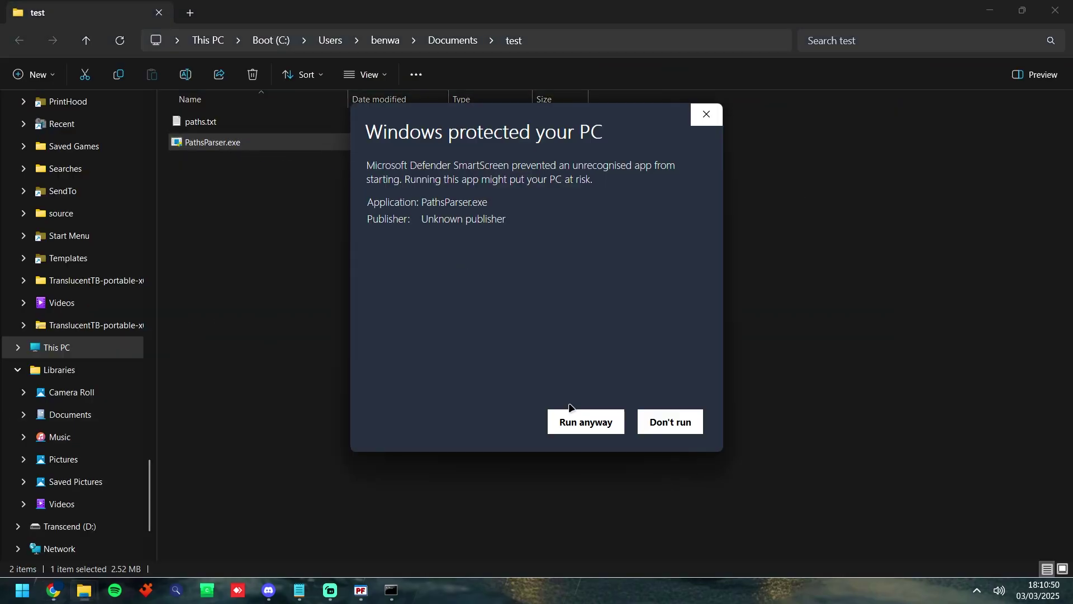
pyautogui.click(575, 420)
pyautogui.moveTo(231, 55); pyautogui.dragTo(393, 109)
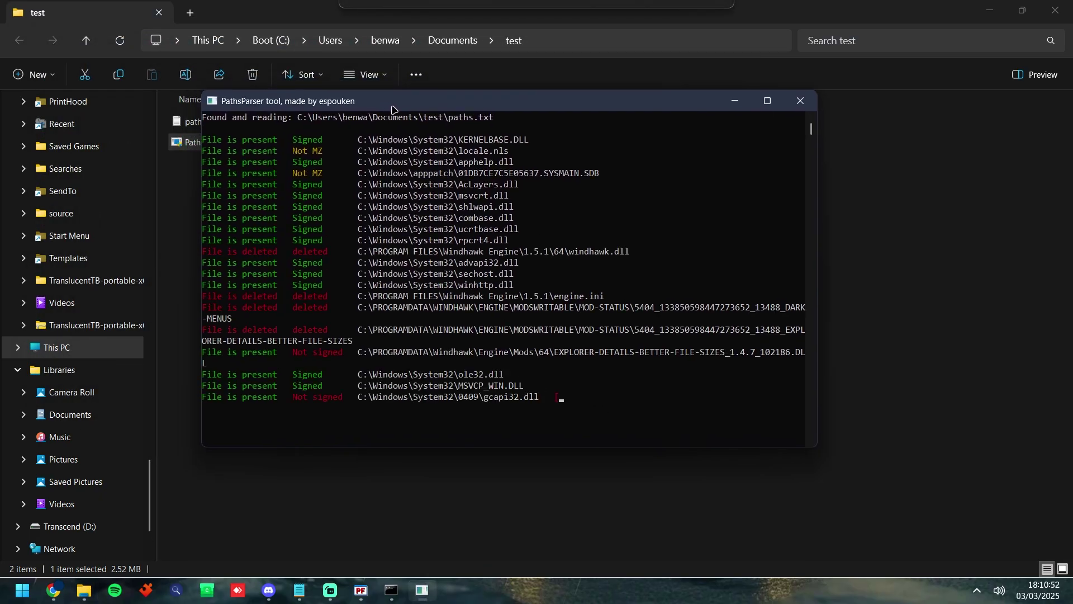
pyautogui.doubleClick(393, 109)
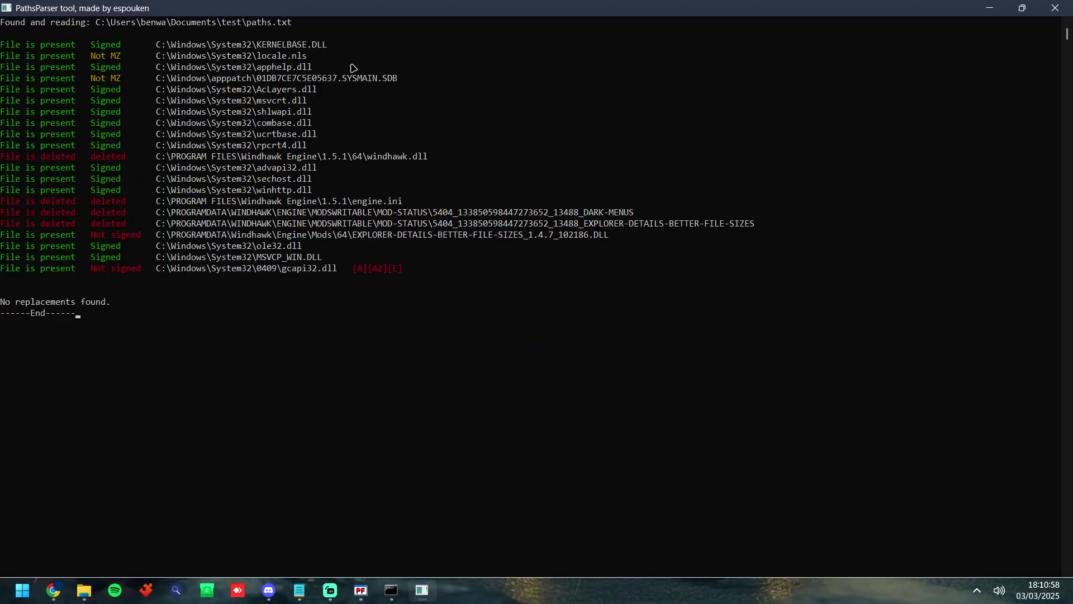
# Select output rows and copy the deleted windhawk.dll path.
pyautogui.moveTo(150, 60); pyautogui.dragTo(333, 100)
pyautogui.click(334, 100)
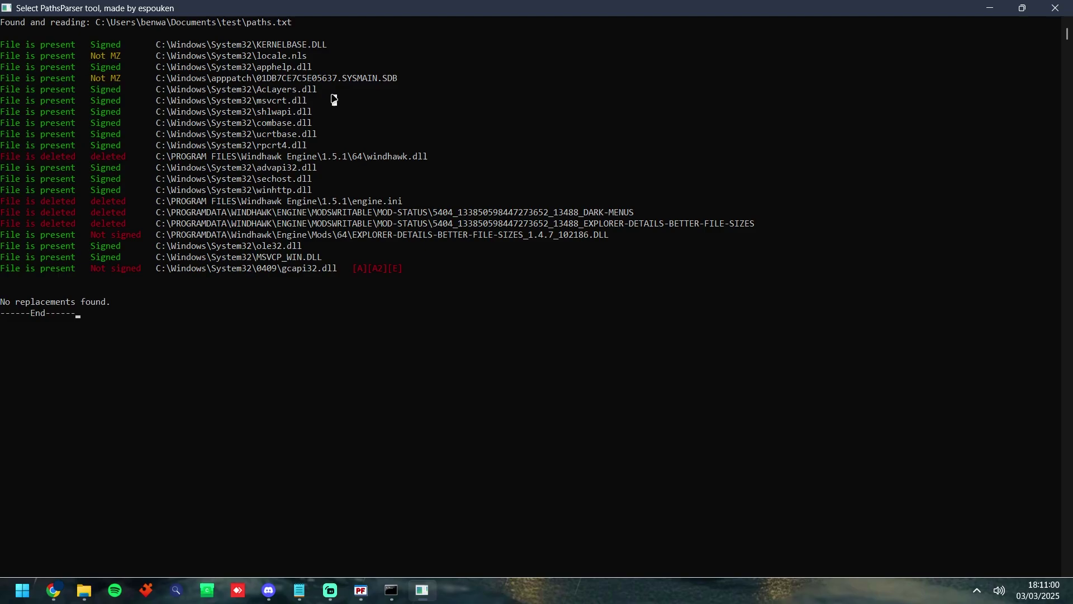
pyautogui.moveTo(84, 58); pyautogui.dragTo(335, 100)
pyautogui.click(342, 91)
pyautogui.moveTo(30, 156); pyautogui.dragTo(159, 158)
pyautogui.click(426, 158)
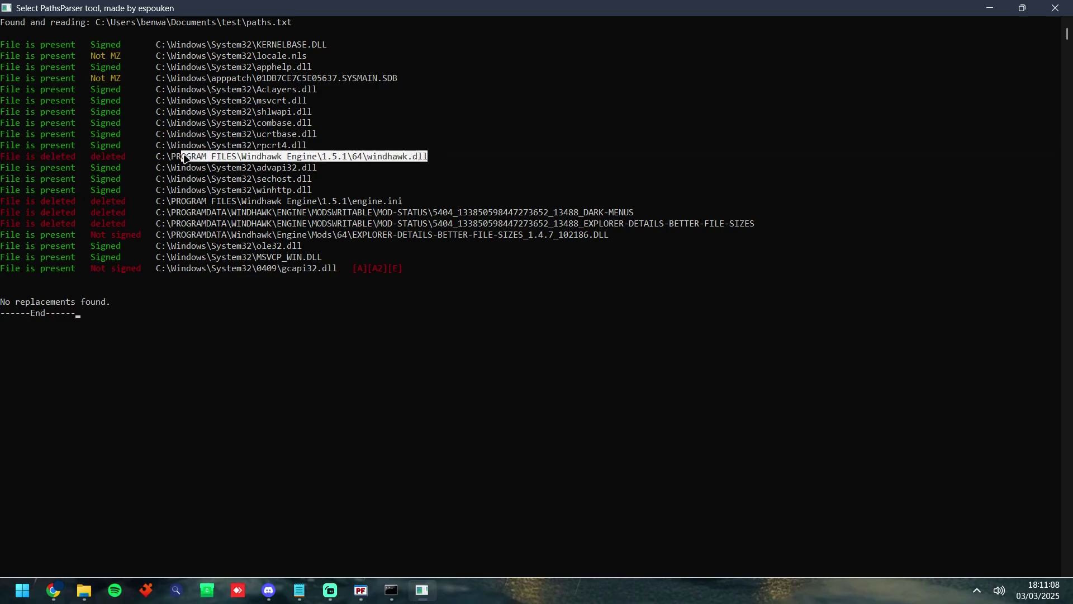
pyautogui.rightClick(158, 159)
pyautogui.click(139, 157)
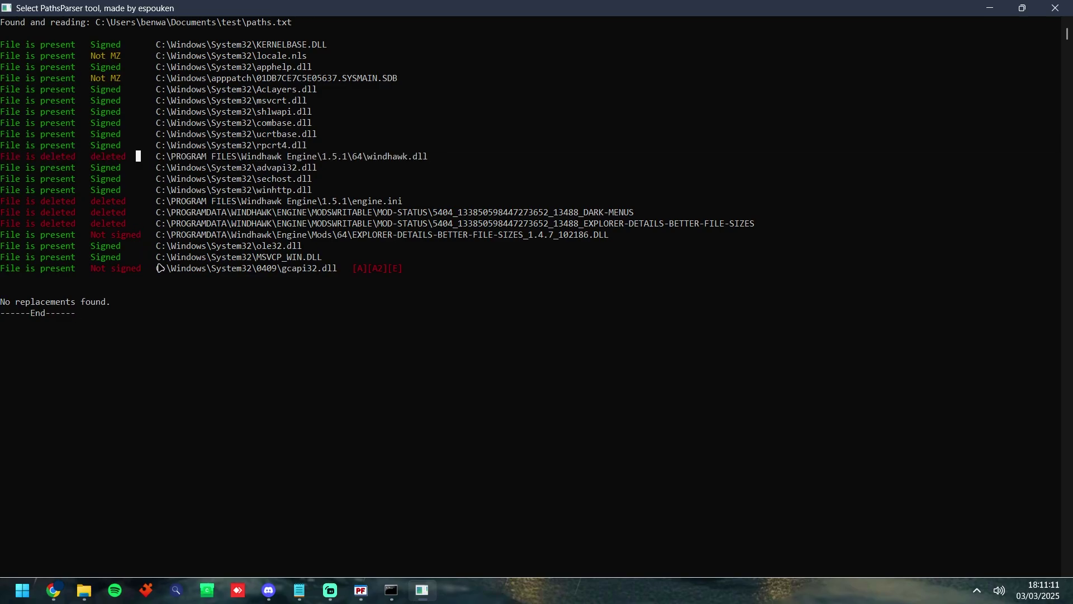
# Copy the gcapi32.dll path, its Not signed status and its [A][A2][E] flags.
pyautogui.moveTo(160, 268); pyautogui.dragTo(335, 273)
pyautogui.rightClick(336, 273)
pyautogui.moveTo(88, 269); pyautogui.dragTo(148, 271)
pyautogui.moveTo(409, 270); pyautogui.dragTo(157, 269)
pyautogui.rightClick(343, 271)
pyautogui.click(340, 270)
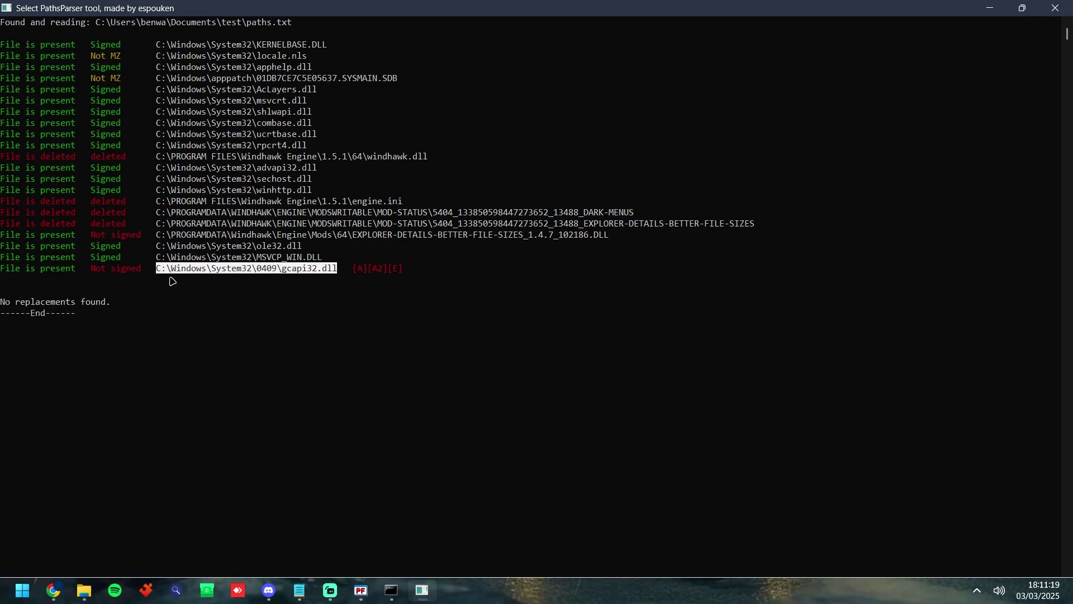
# Show RUNDLL32.EXE-F11A3A2B.pf's loaded files sorted by Filename and jump to GCAPI32.DLL.
pyautogui.click(361, 590)
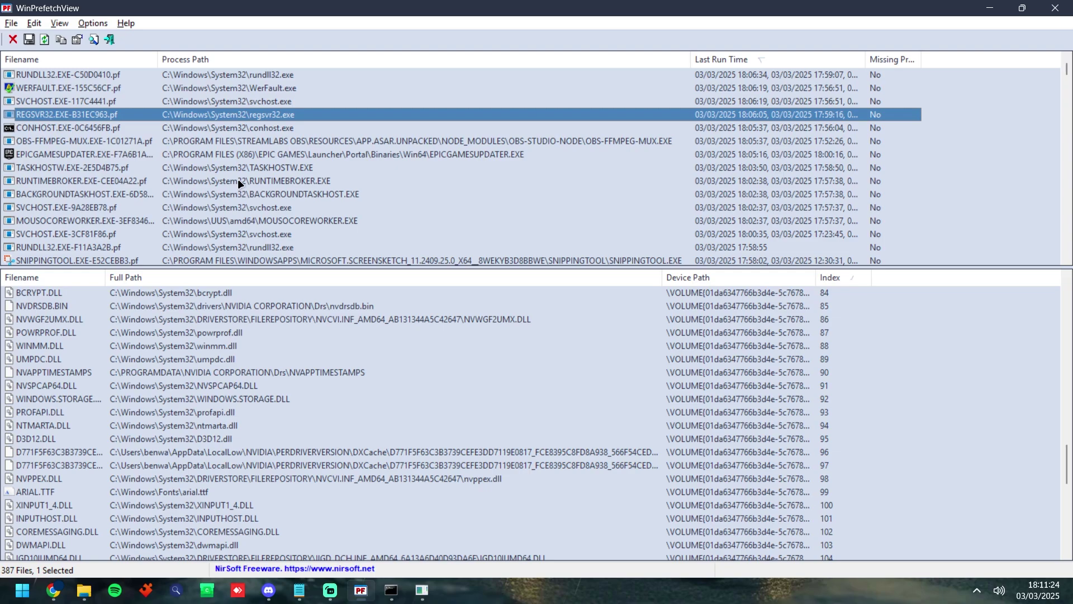
pyautogui.click(89, 247)
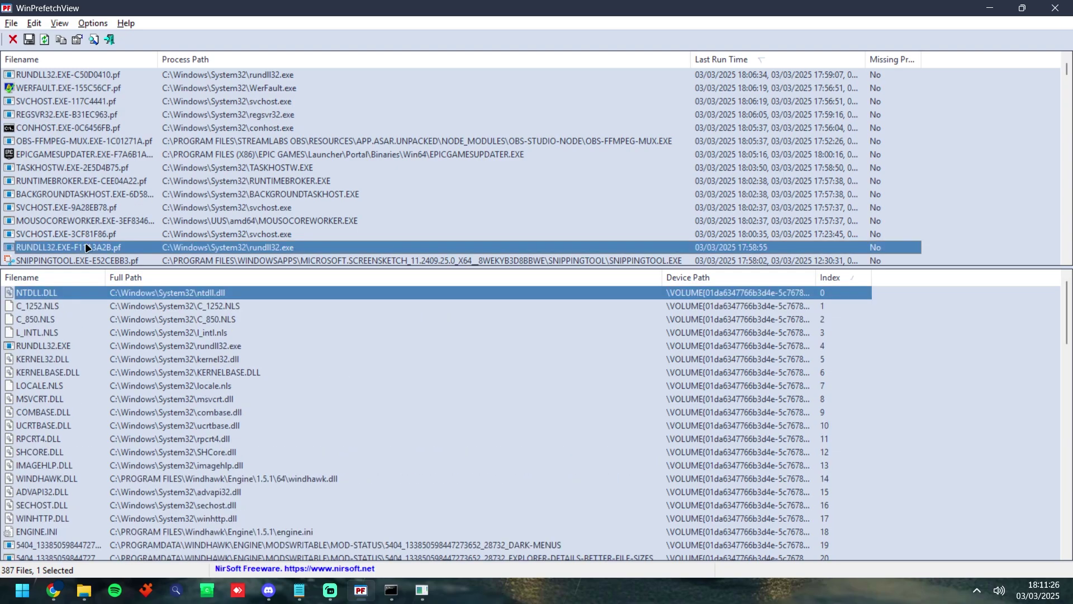
pyautogui.click(64, 278)
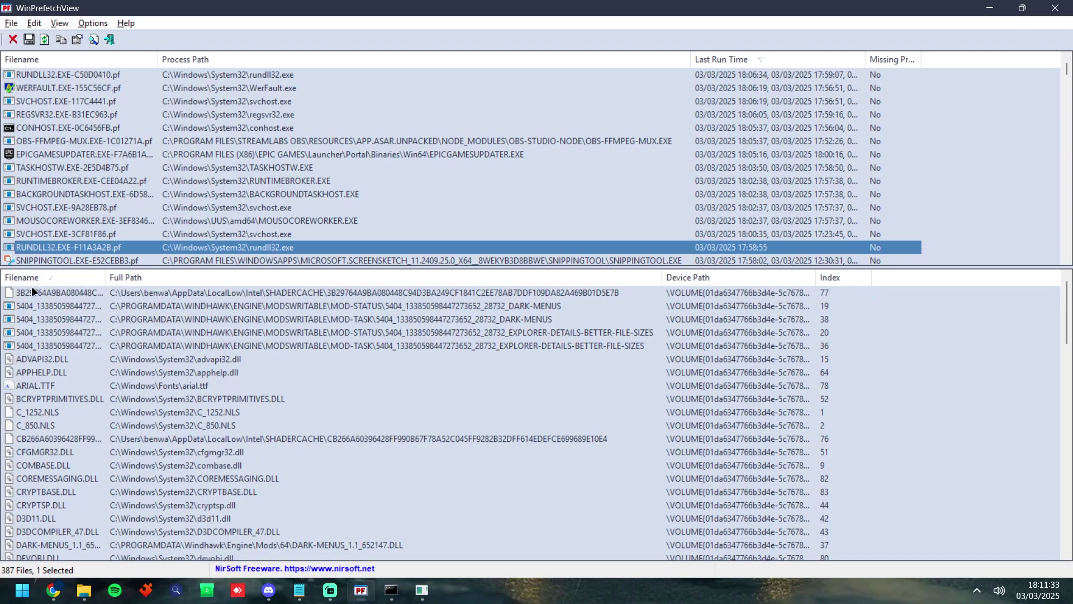
pyautogui.click(64, 412)
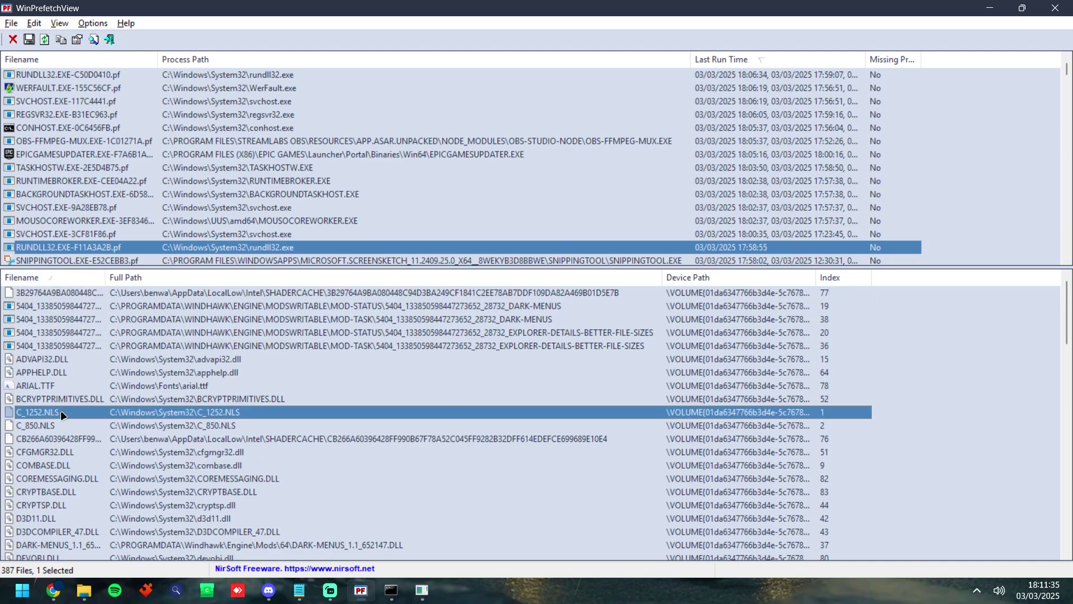
pyautogui.press('g')
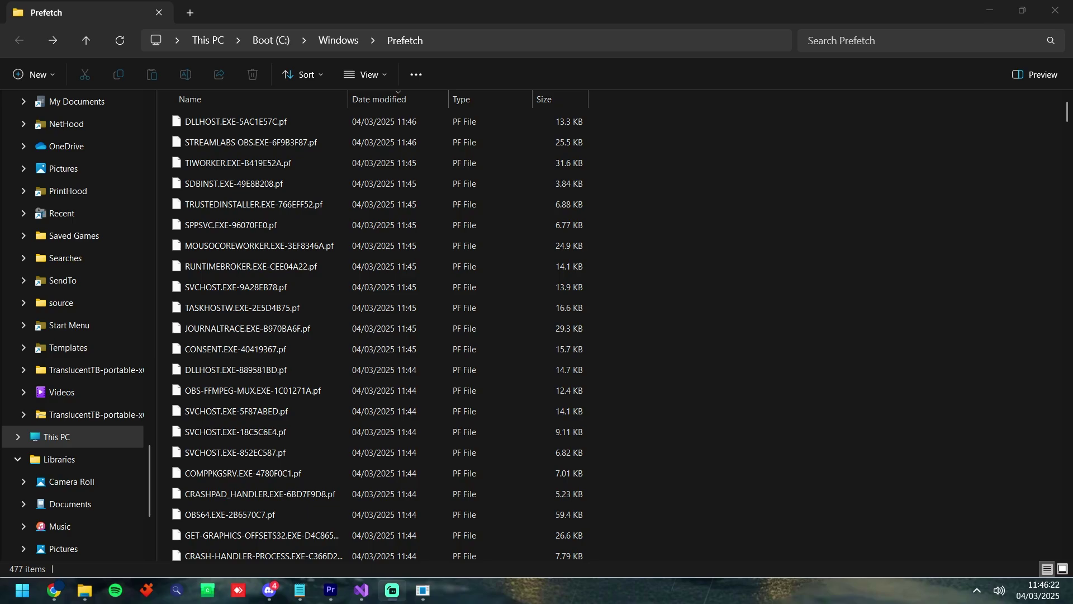
# Search Prefetch for rundll32.exe and make the first result, RUNDLL32.EXE-75313621.pf, Read-only.
pyautogui.click(875, 49)
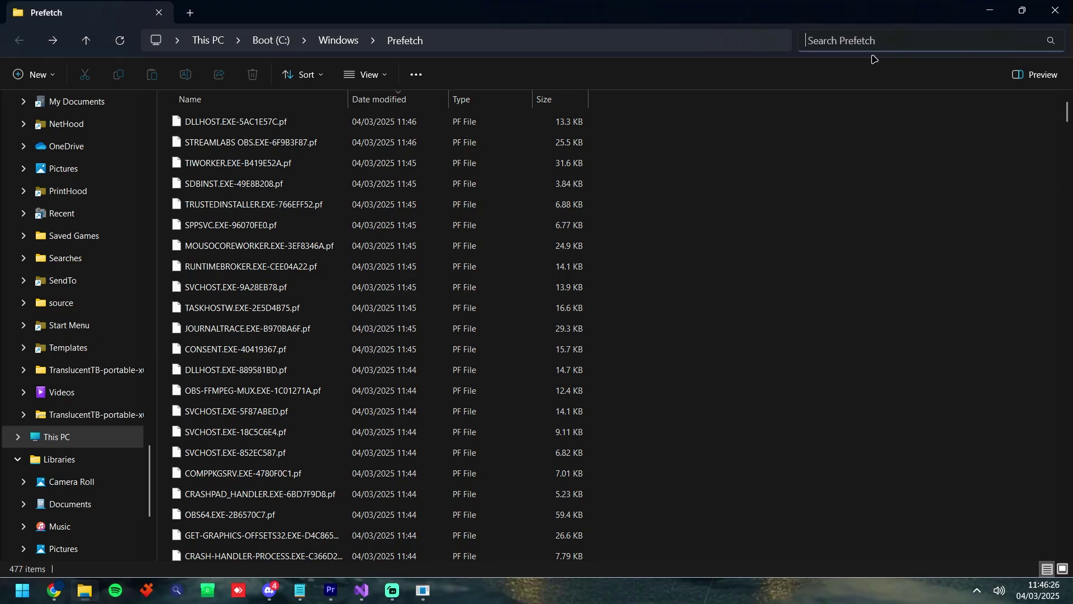
pyautogui.write('rundll32.e')
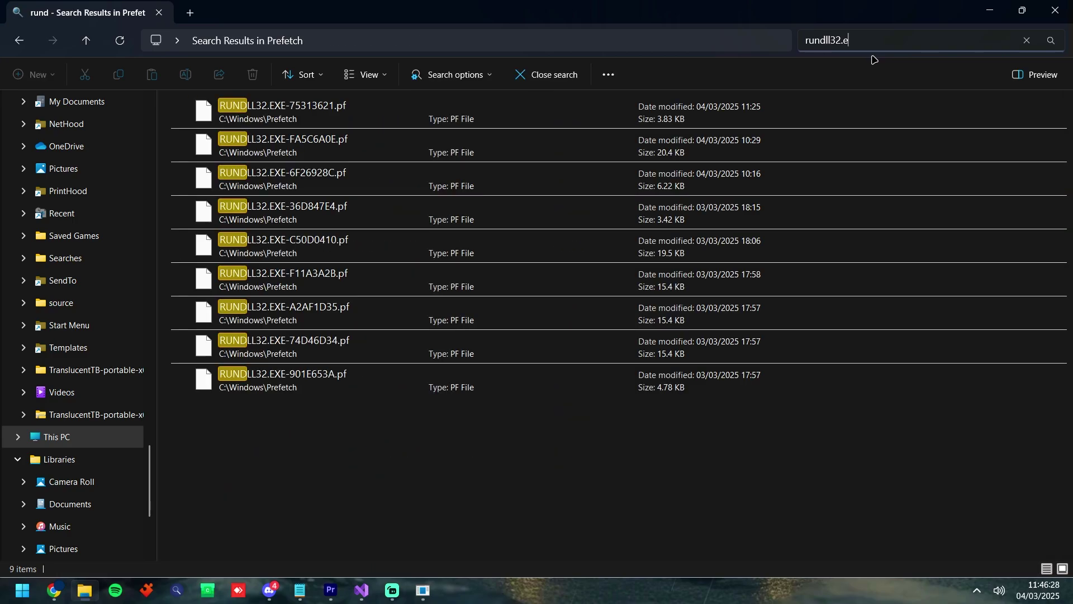
pyautogui.write('xe')
pyautogui.click(407, 112)
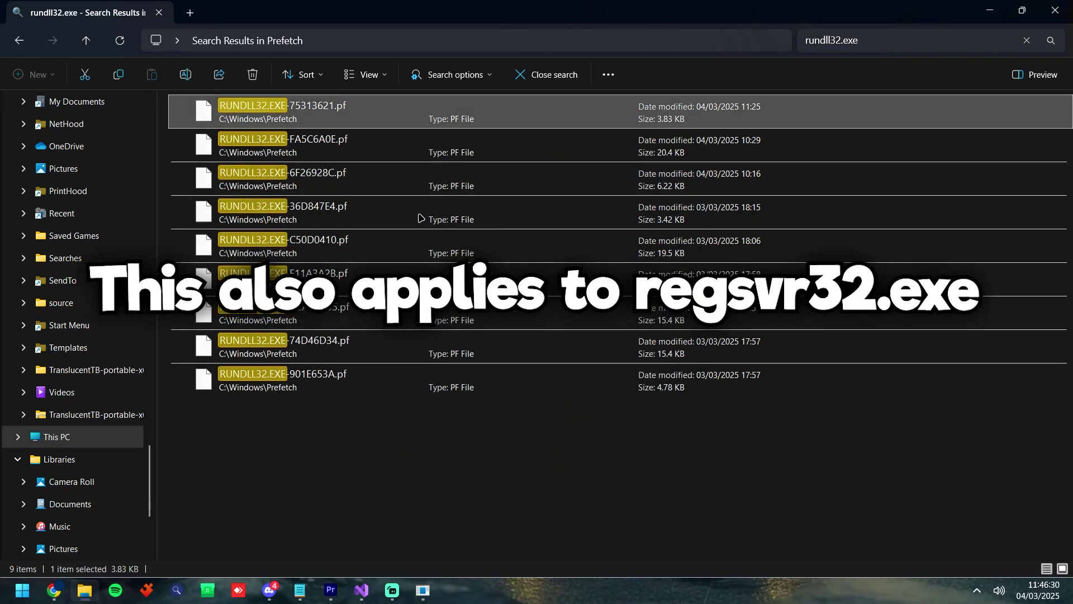
pyautogui.rightClick(393, 112)
pyautogui.click(442, 446)
pyautogui.click(435, 415)
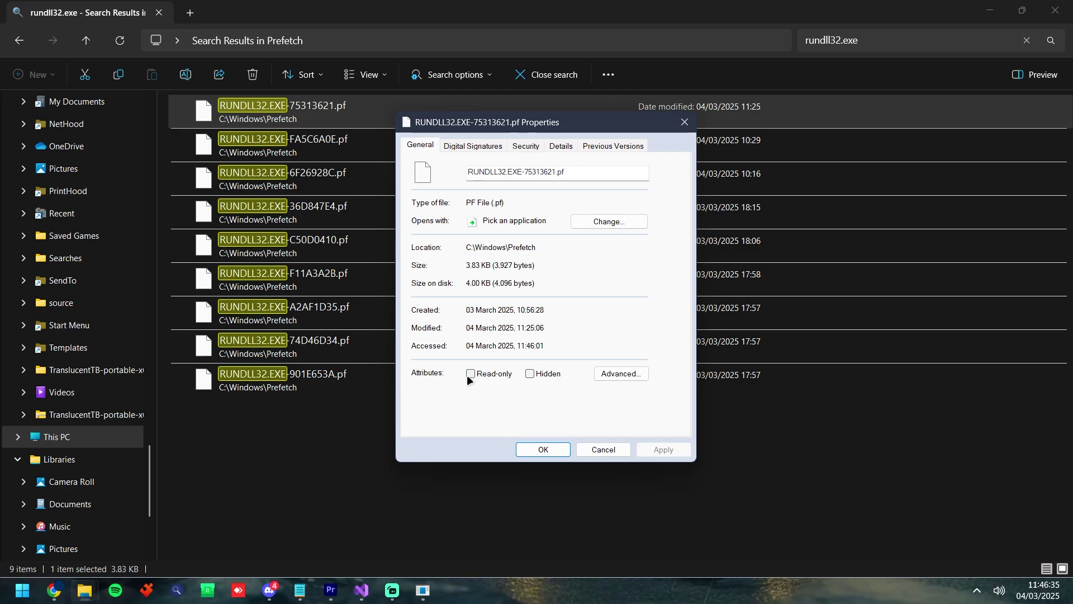
pyautogui.click(469, 373)
pyautogui.click(648, 447)
pyautogui.click(543, 450)
# Clear the Read-only attribute on RUNDLL32.EXE-75313621.pf again.
pyautogui.rightClick(331, 116)
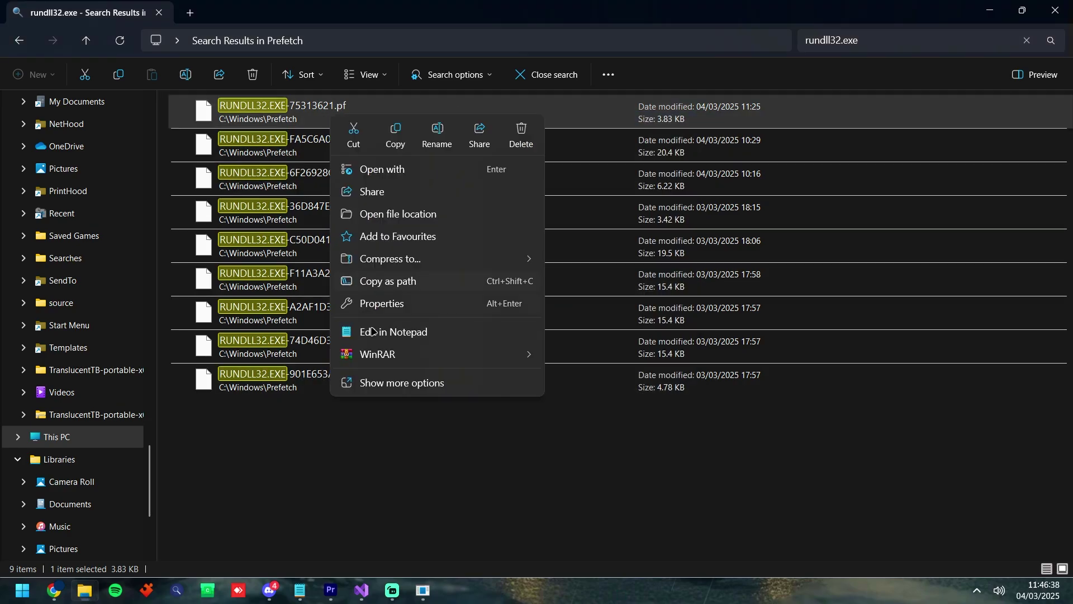
pyautogui.click(384, 386)
pyautogui.click(412, 419)
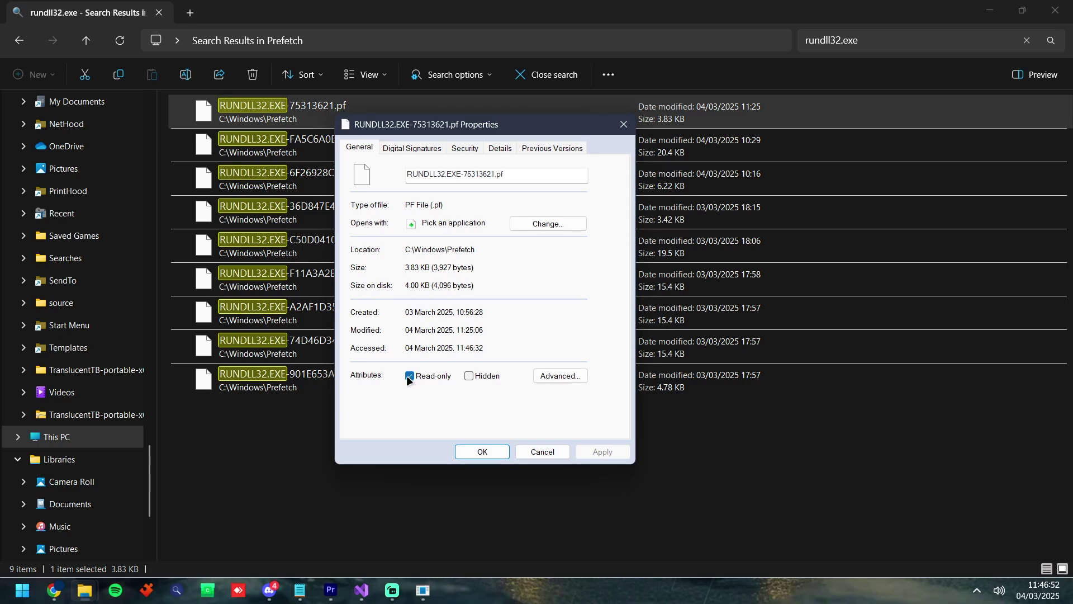
pyautogui.click(409, 376)
pyautogui.click(583, 448)
pyautogui.click(460, 451)
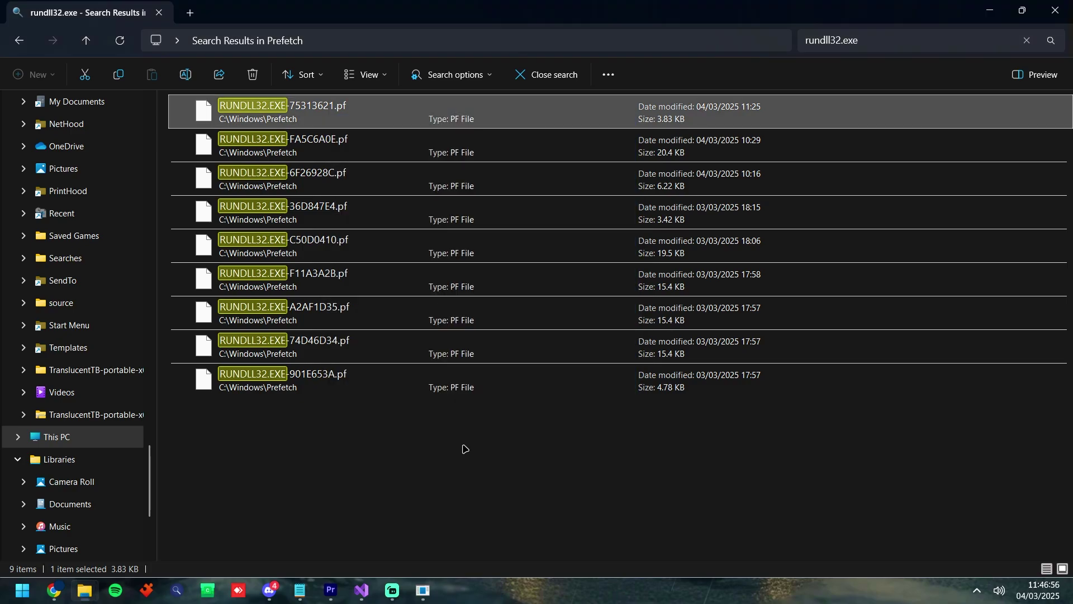
pyautogui.click(479, 443)
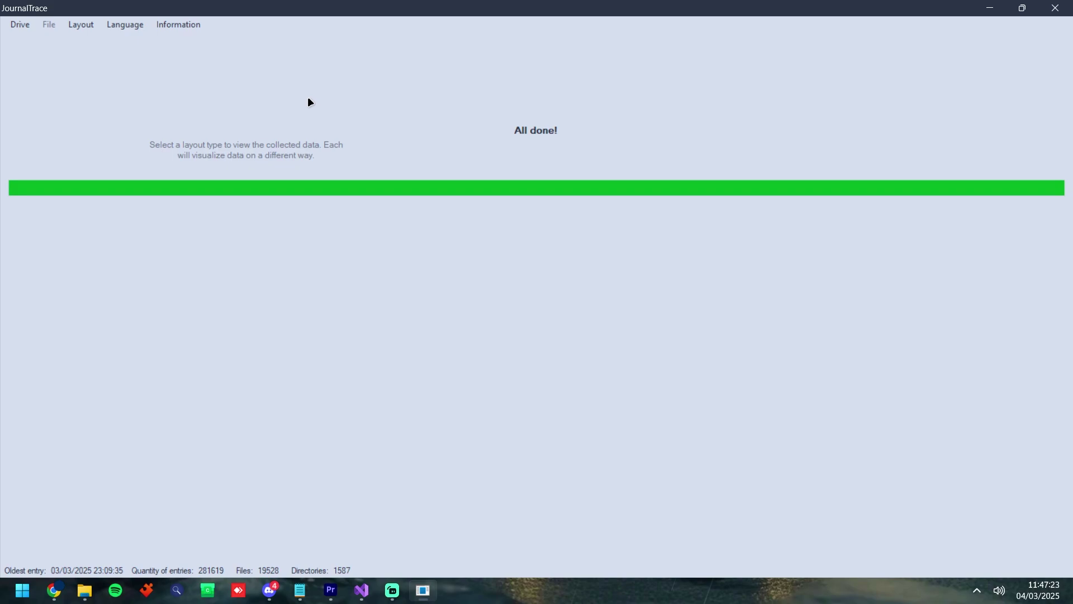
# Select drive C:\, scan its change journal, and switch to the Data Grid layout.
pyautogui.click(20, 25)
pyautogui.click(38, 38)
pyautogui.click(467, 246)
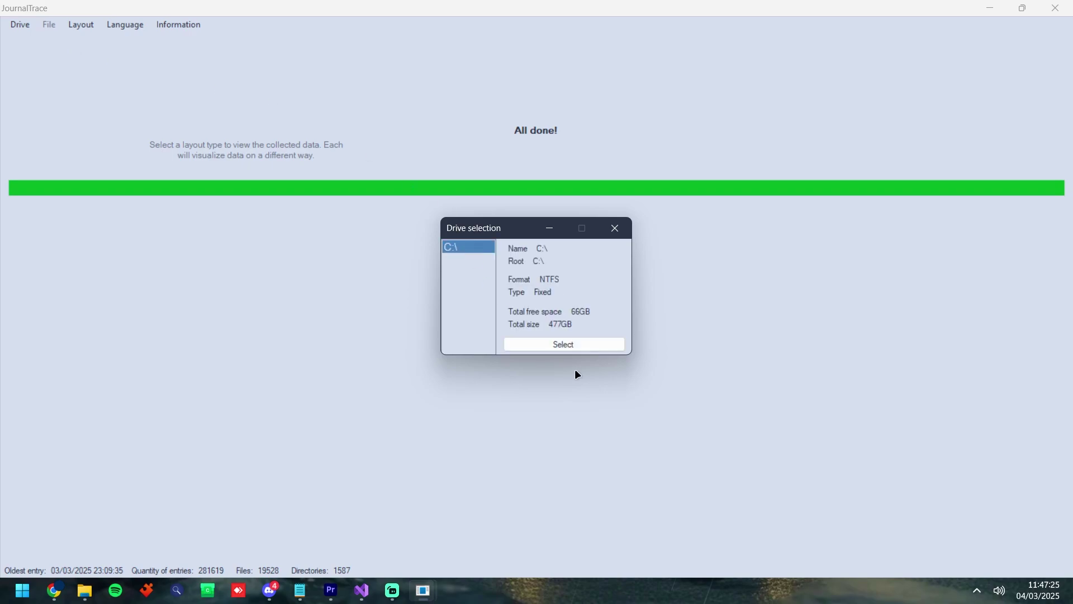
pyautogui.click(573, 346)
pyautogui.click(20, 25)
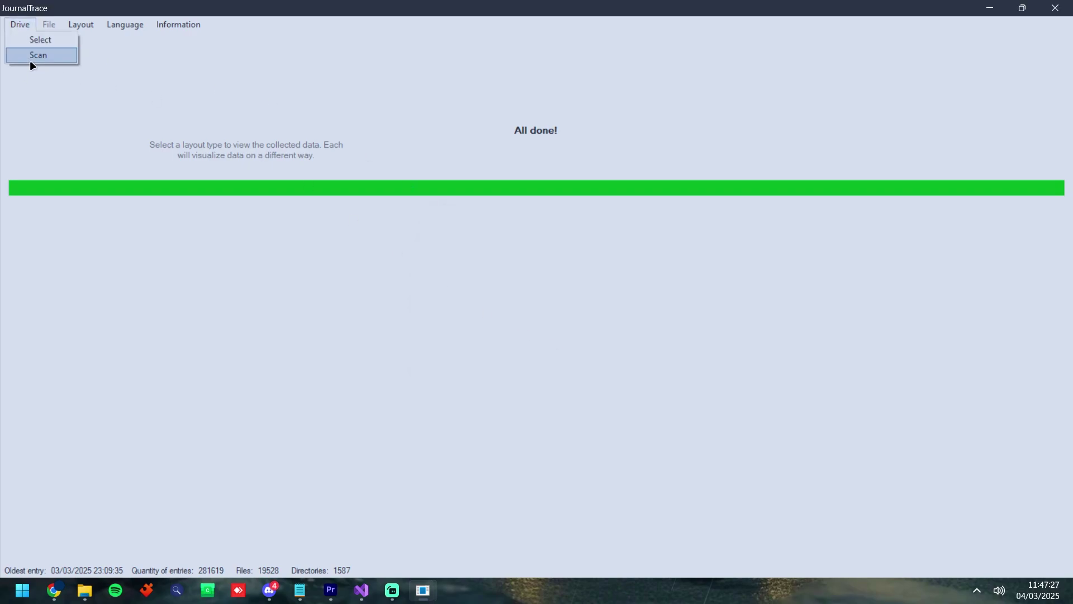
pyautogui.click(29, 59)
pyautogui.click(77, 25)
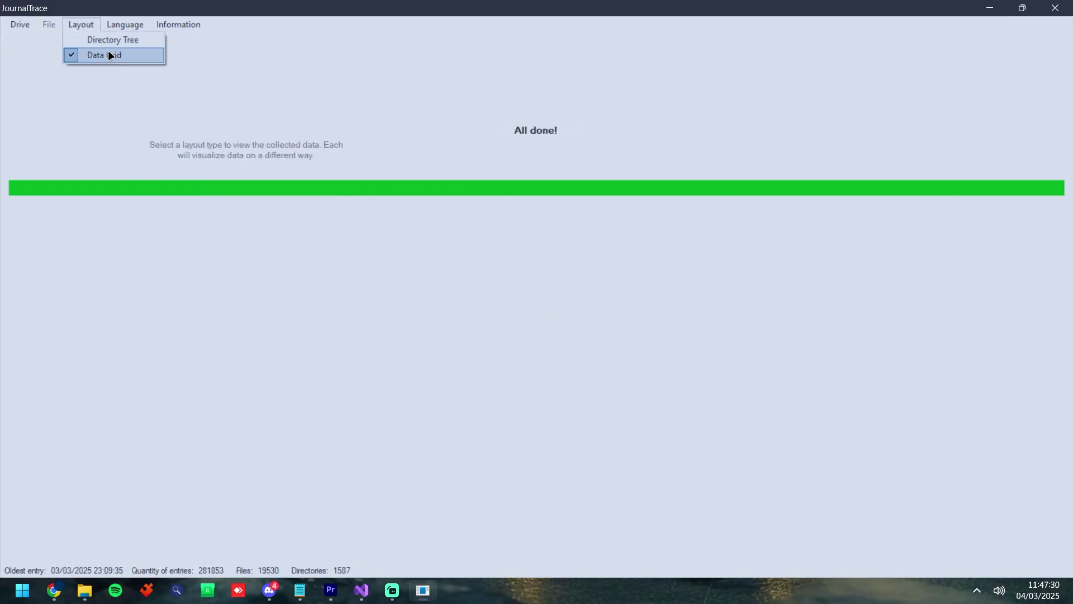
pyautogui.click(109, 54)
# Filter entries to rundll32.exe, sort by Date newest first, and highlight the basic info changes.
pyautogui.click(229, 45)
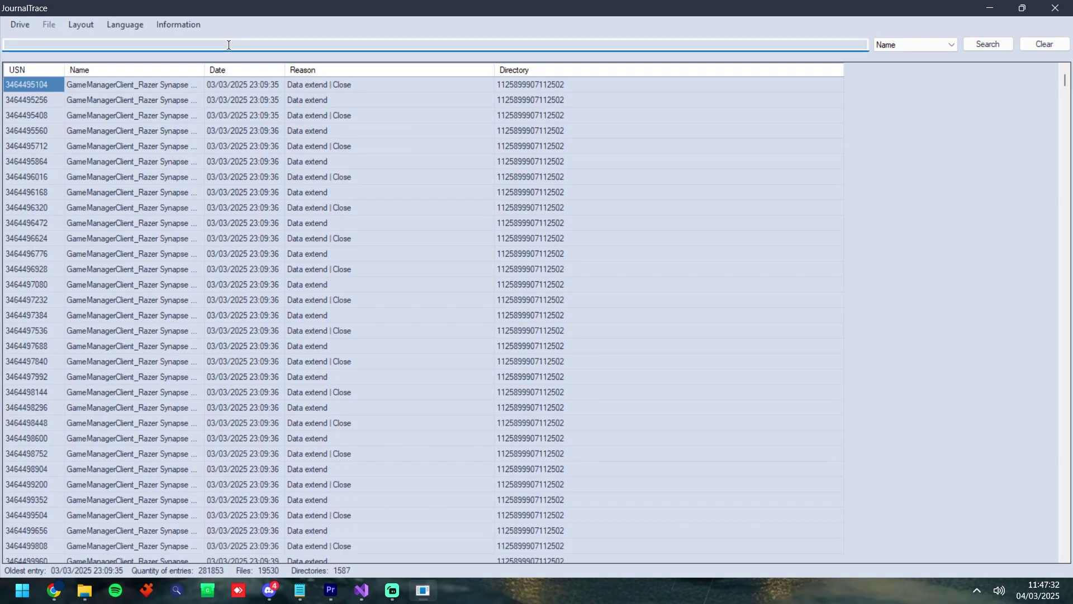
pyautogui.write('rundll32.exe')
pyautogui.click(993, 43)
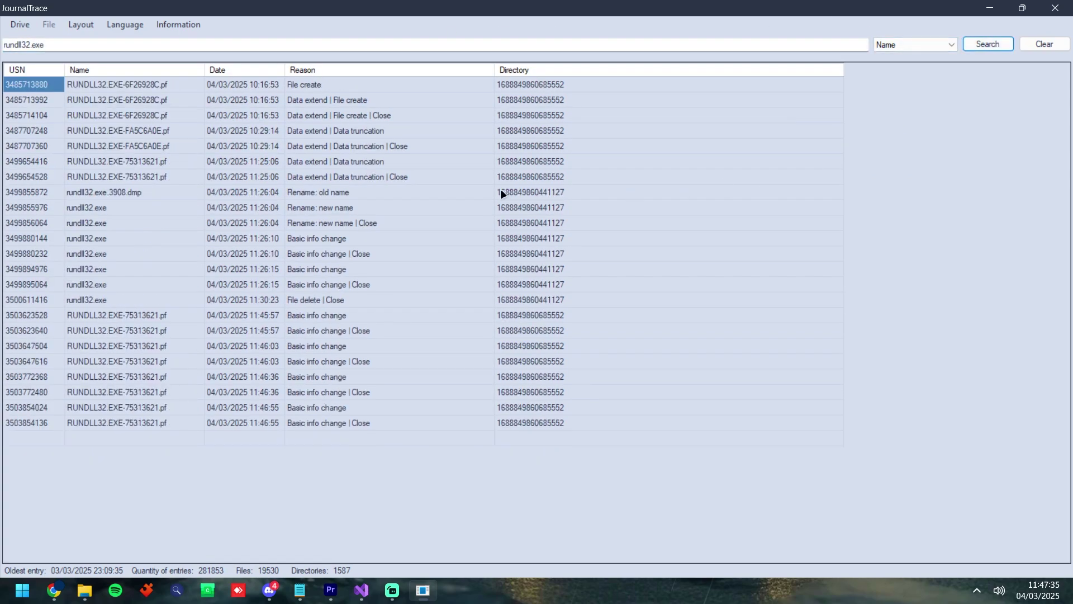
pyautogui.click(118, 83)
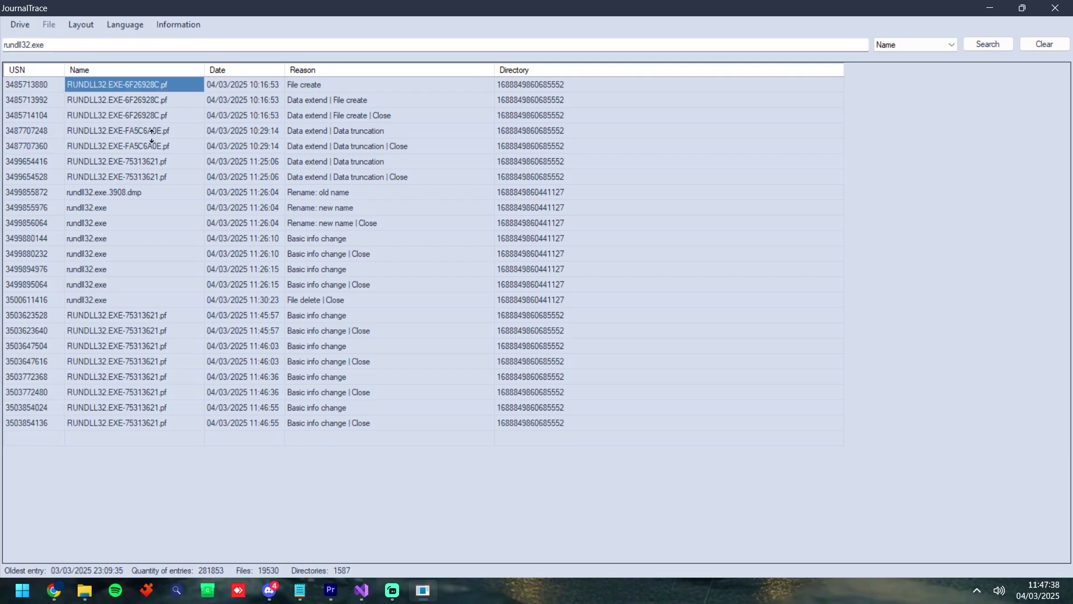
pyautogui.moveTo(328, 429); pyautogui.dragTo(105, 364)
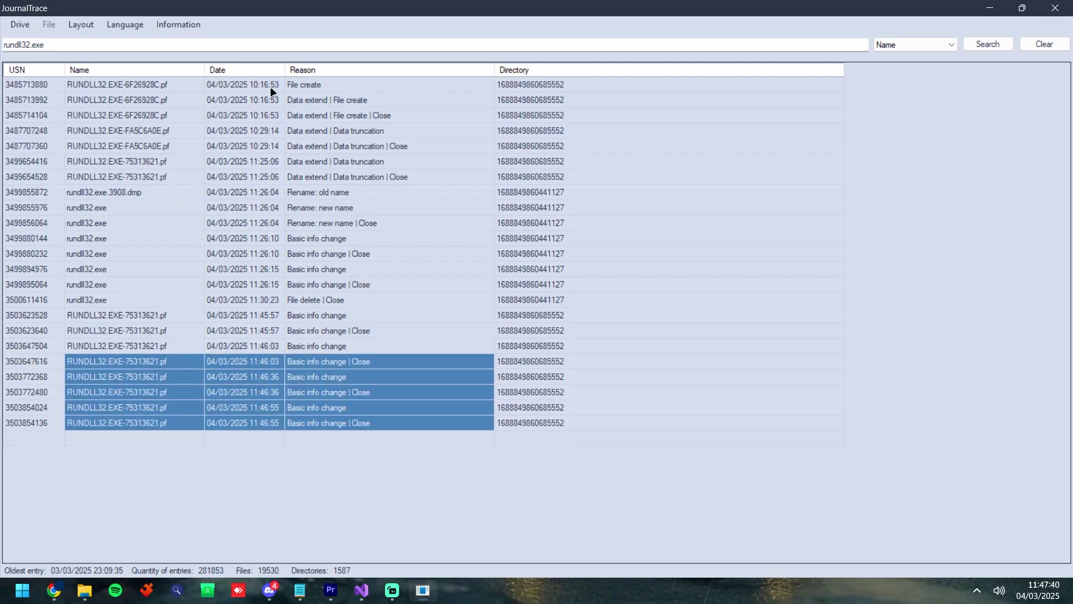
pyautogui.click(259, 70)
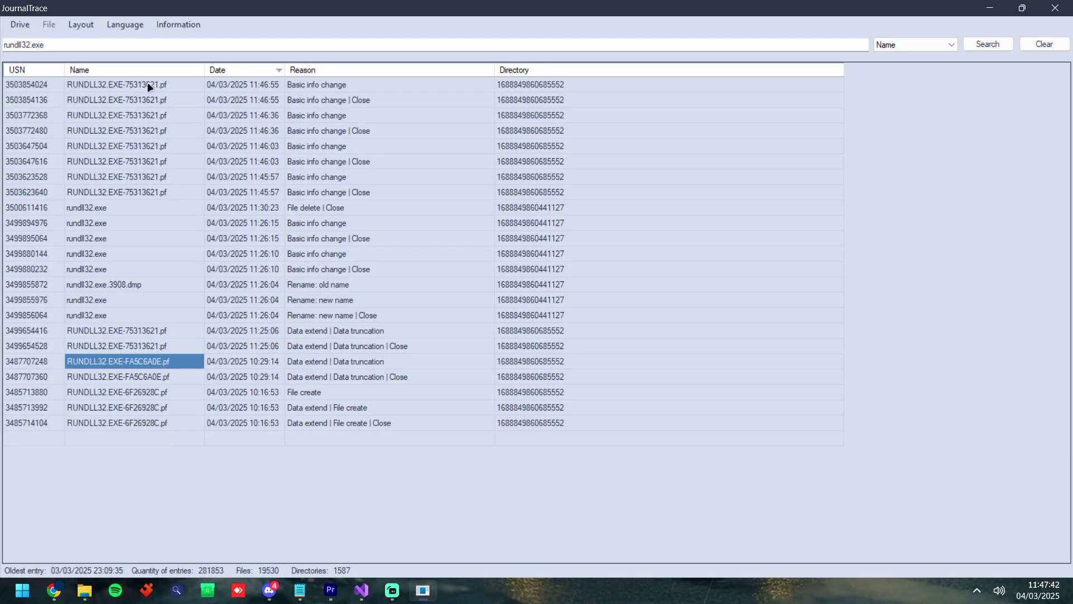
pyautogui.moveTo(145, 79); pyautogui.dragTo(313, 130)
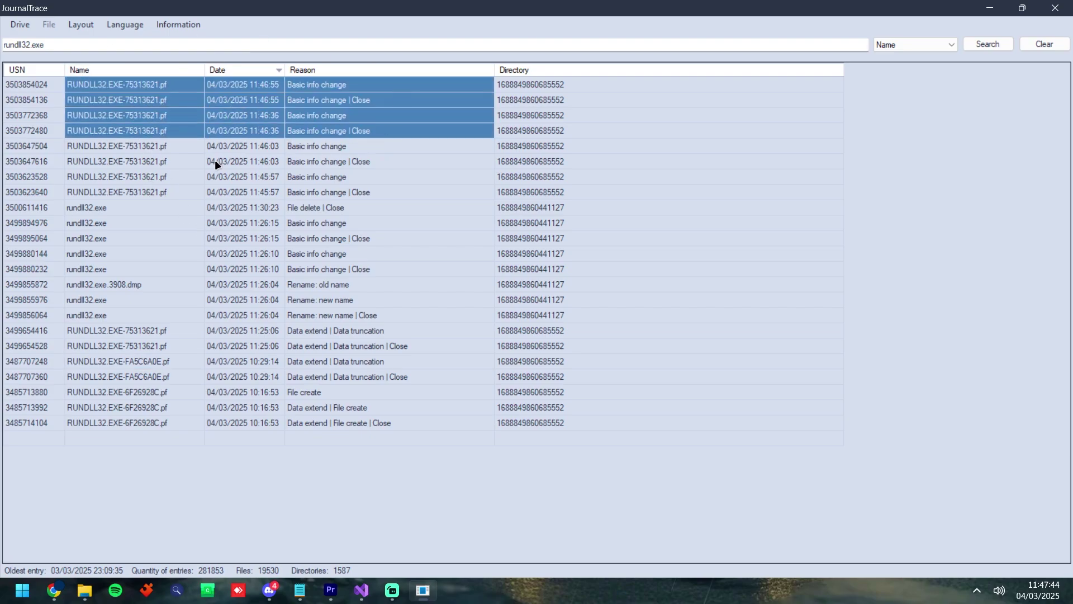